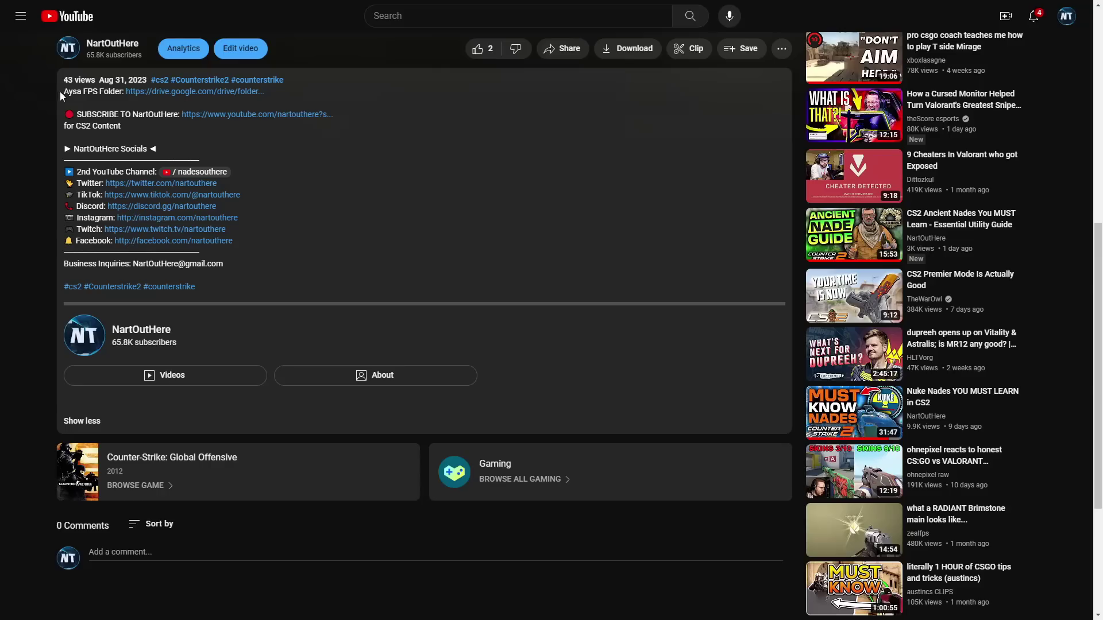
Highlight the 'Aysa FPS Folder' Drive link line in the video description, then clear the highlight
{"action": "left_click_drag", "start_coordinate": [60, 92], "coordinate": [274, 98]}
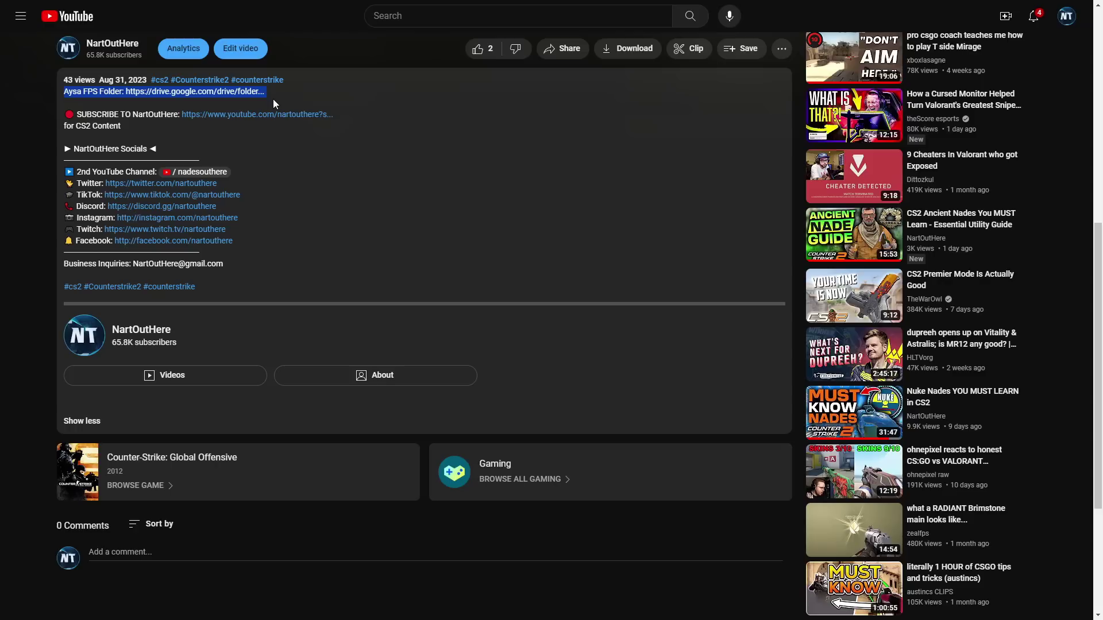
{"action": "left_click", "coordinate": [170, 109]}
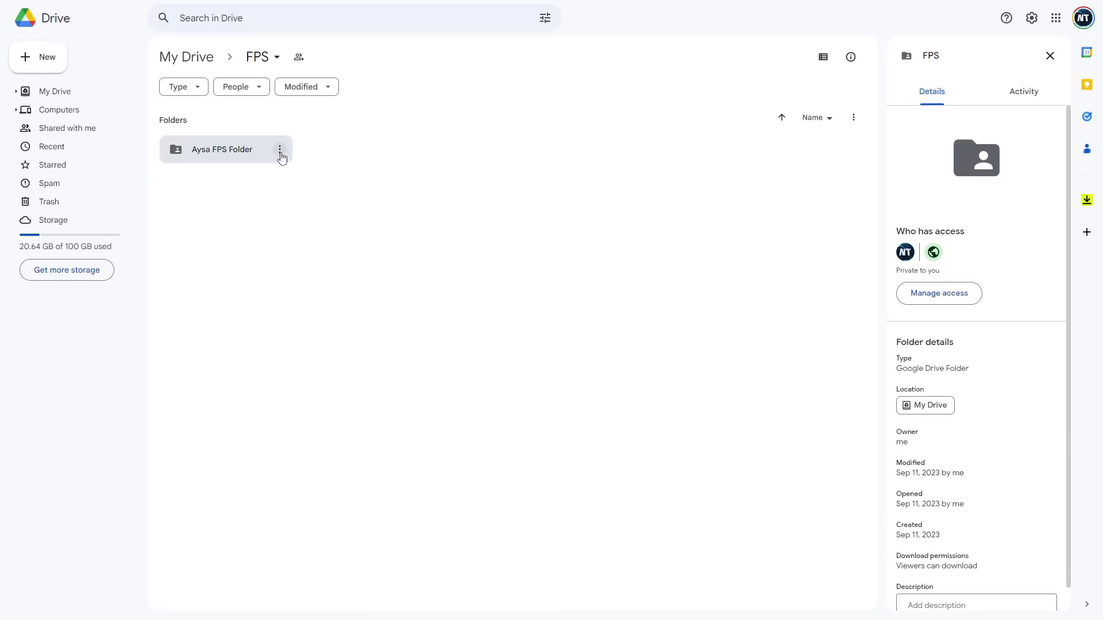
Download 'Aysa FPS Folder' from Google Drive as a zip and save it on the Desktop
{"action": "left_click", "coordinate": [280, 150]}
{"action": "left_click", "coordinate": [316, 199]}
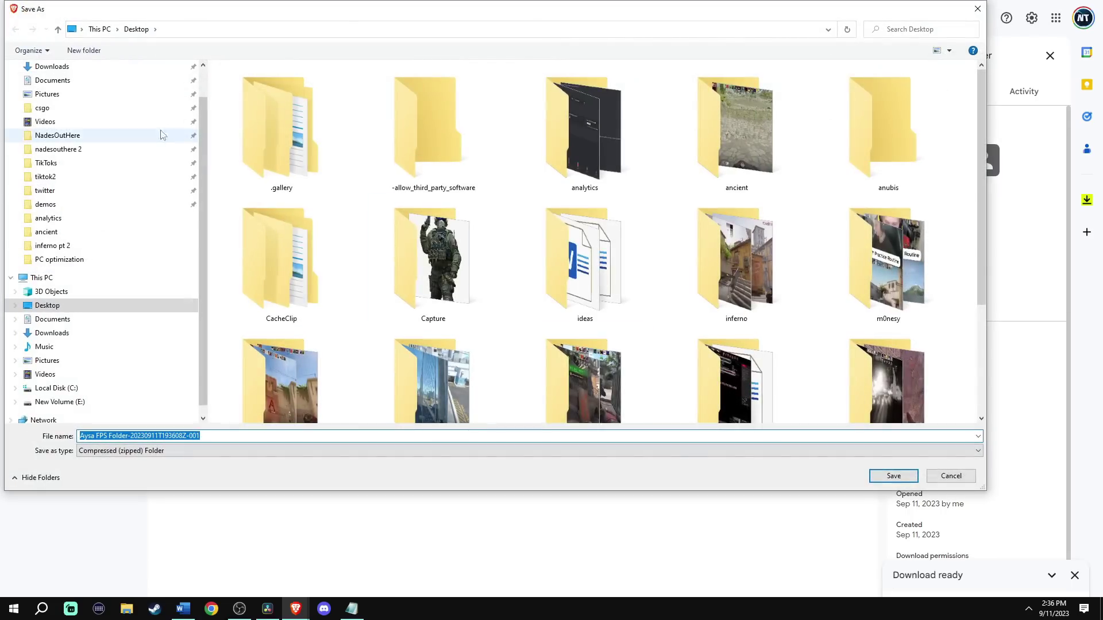
{"action": "scroll", "coordinate": [94, 126], "scroll_direction": "up", "scroll_amount": 1}
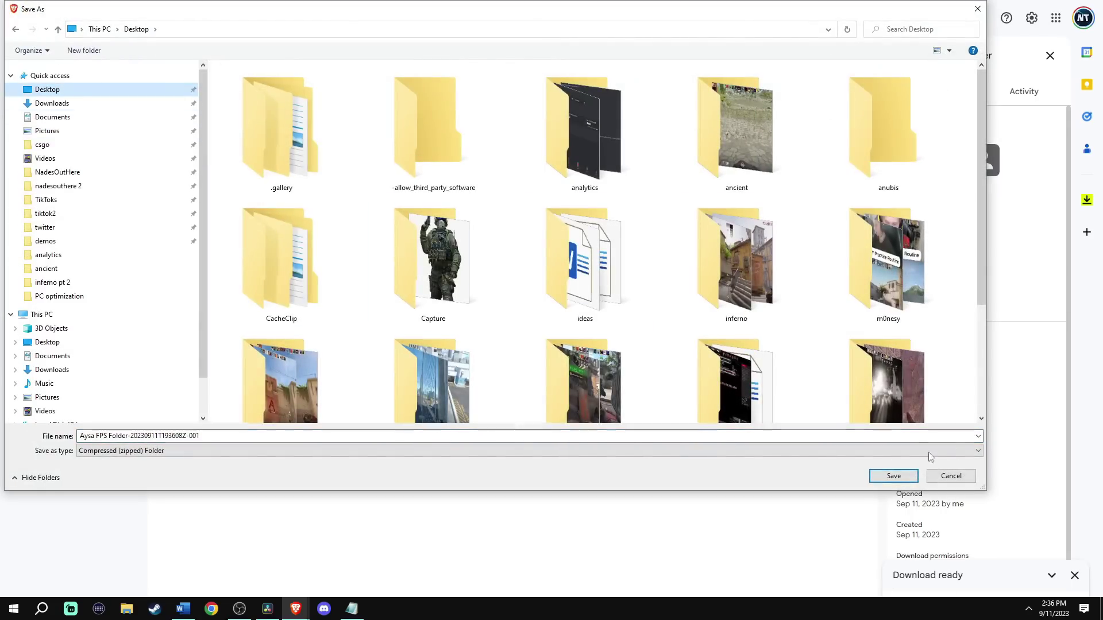
{"action": "left_click", "coordinate": [911, 478]}
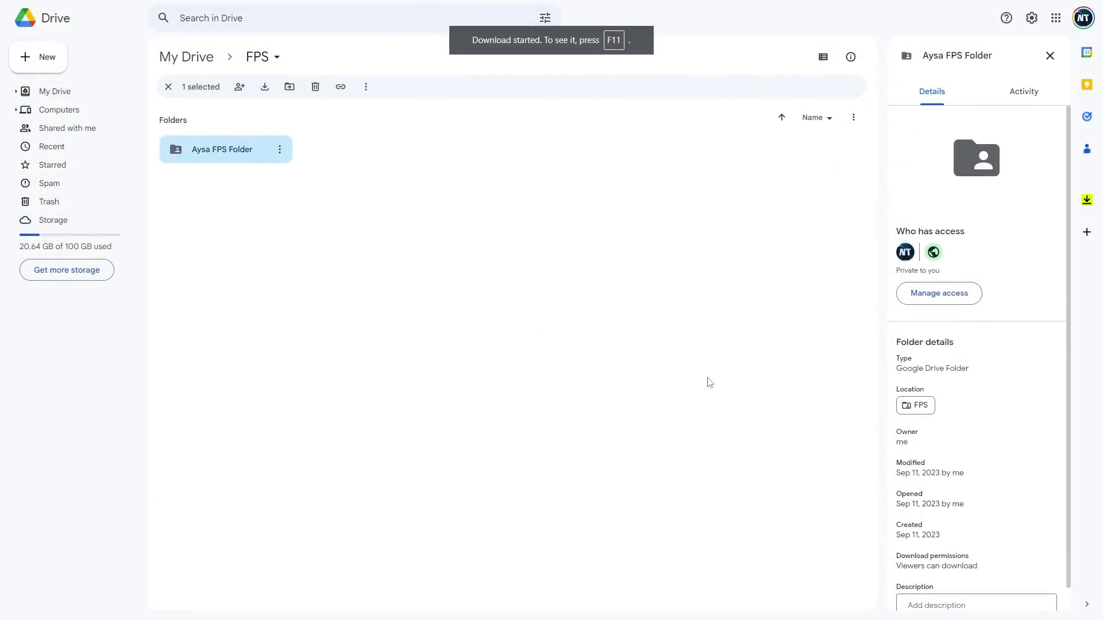
{"action": "left_click", "coordinate": [739, 366]}
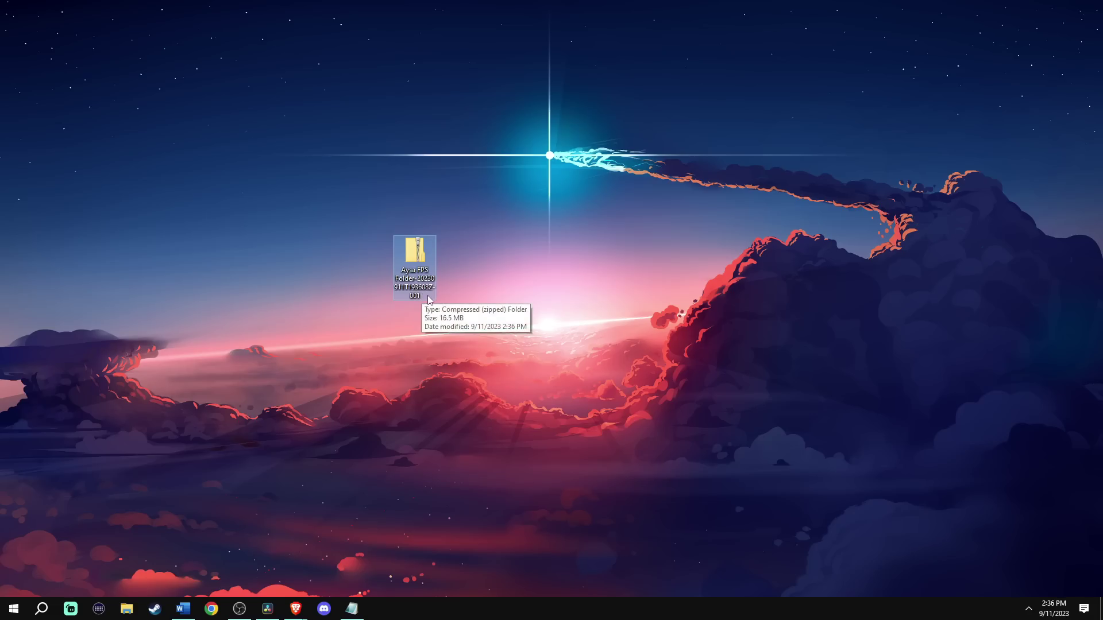
Extract the zip with WinRAR 'Extract Here' and open the extracted folder maximized
{"action": "right_click", "coordinate": [431, 299]}
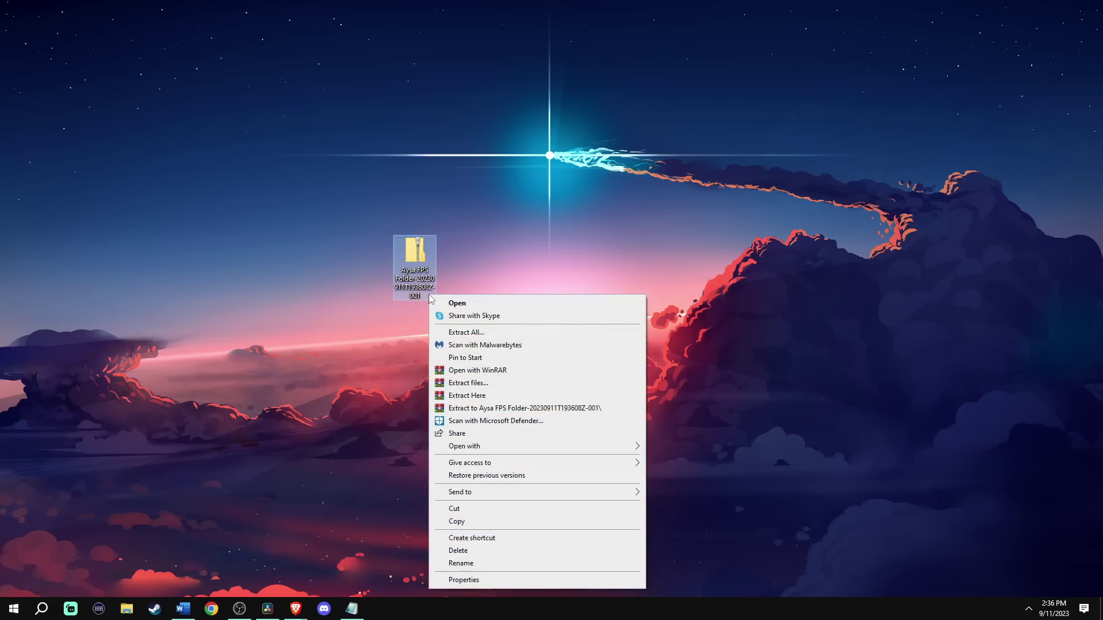
{"action": "left_click", "coordinate": [482, 395]}
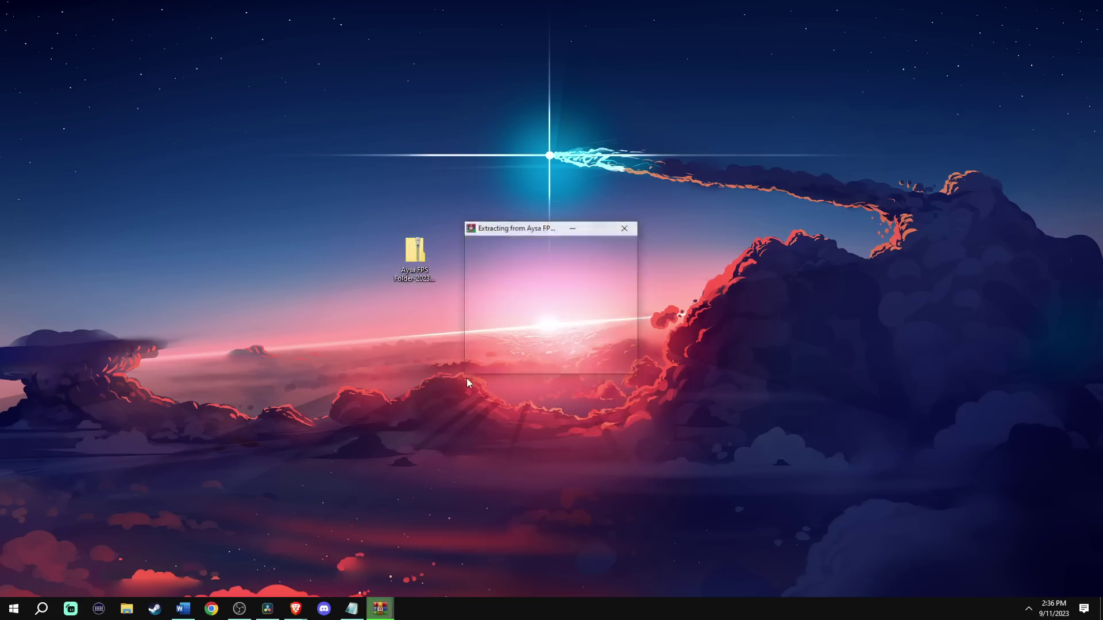
{"action": "left_click_drag", "start_coordinate": [21, 21], "coordinate": [371, 253]}
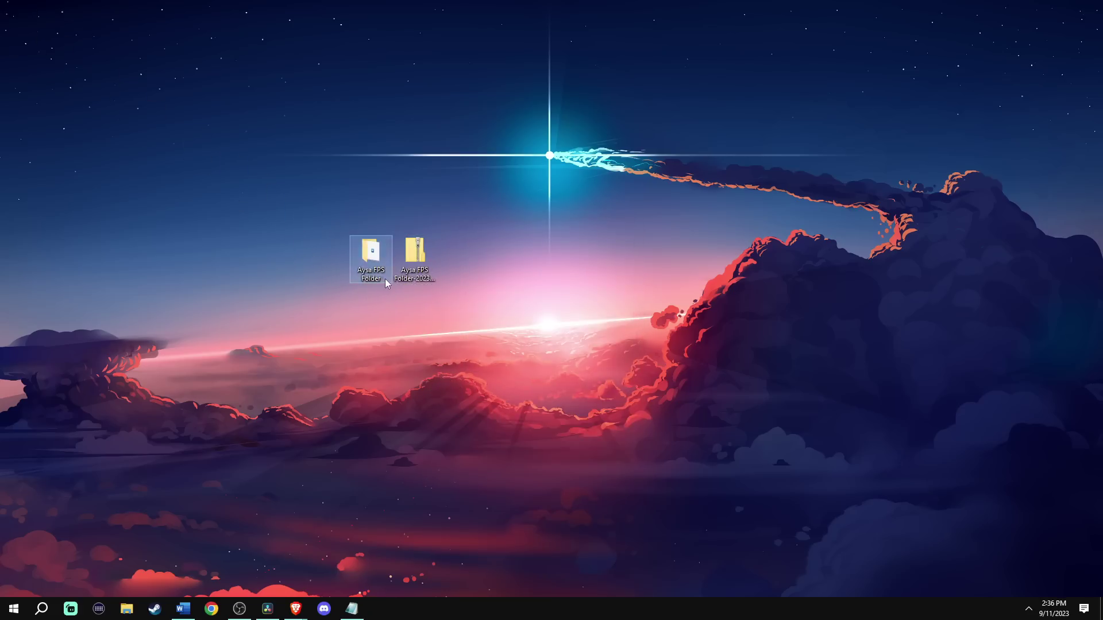
{"action": "double_click", "coordinate": [385, 278]}
{"action": "left_click", "coordinate": [850, 33]}
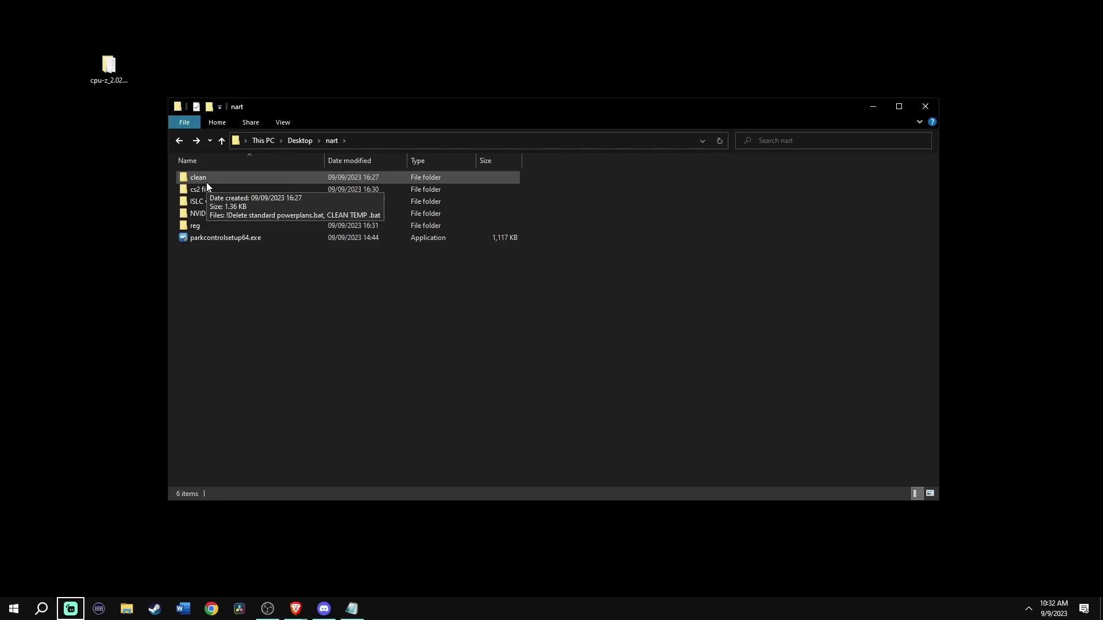
Run 'CLEAN TEMP .bat' from the clean folder as administrator to delete temp files
{"action": "double_click", "coordinate": [205, 181]}
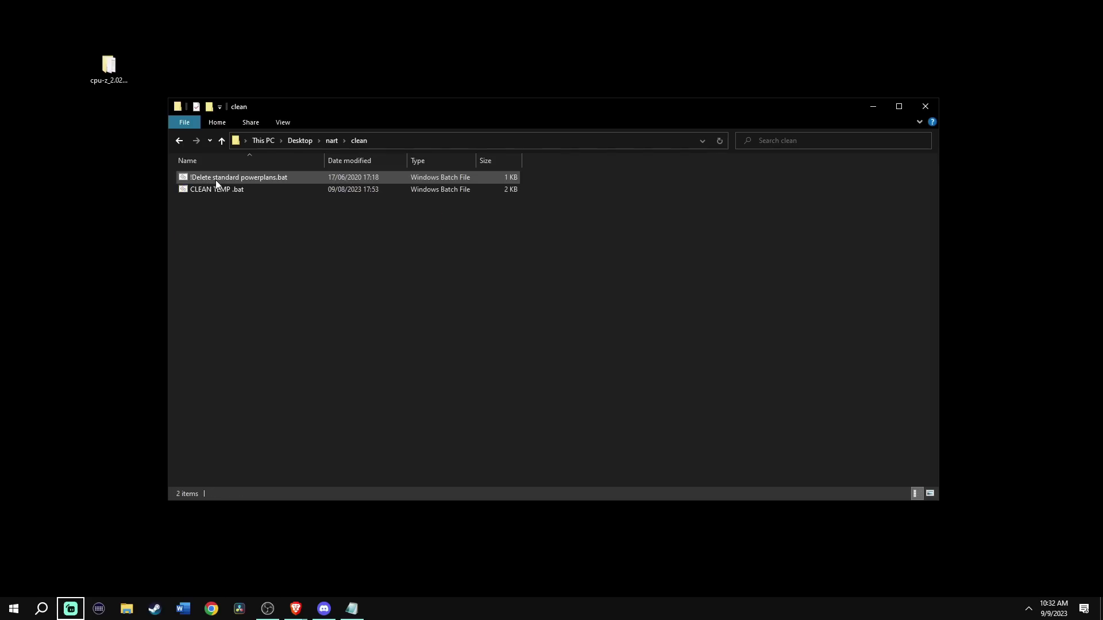
{"action": "right_click", "coordinate": [215, 188]}
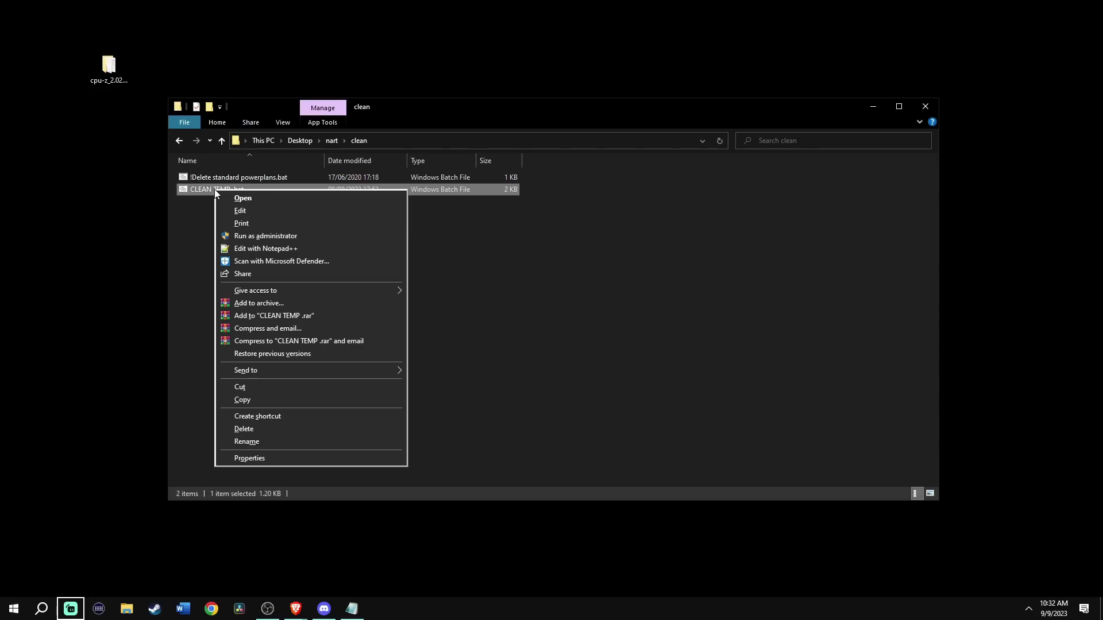
{"action": "left_click", "coordinate": [242, 237]}
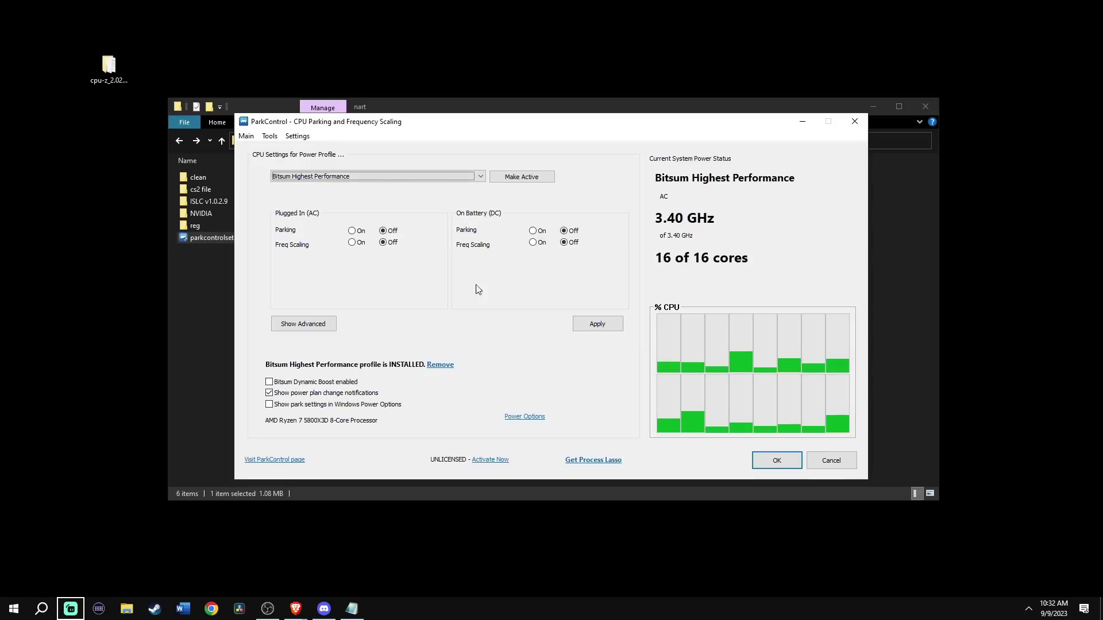
Make 'Bitsum Highest Performance' the active ParkControl profile and confirm with OK
{"action": "left_click", "coordinate": [340, 175]}
{"action": "left_click", "coordinate": [339, 186]}
{"action": "left_click", "coordinate": [507, 178]}
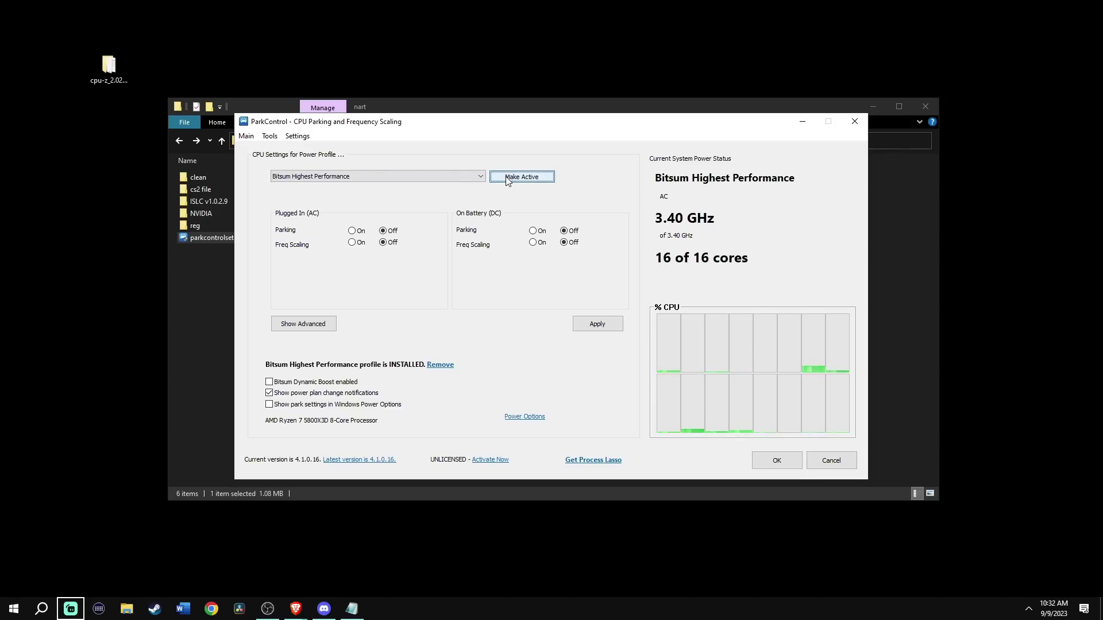
{"action": "left_click", "coordinate": [779, 462]}
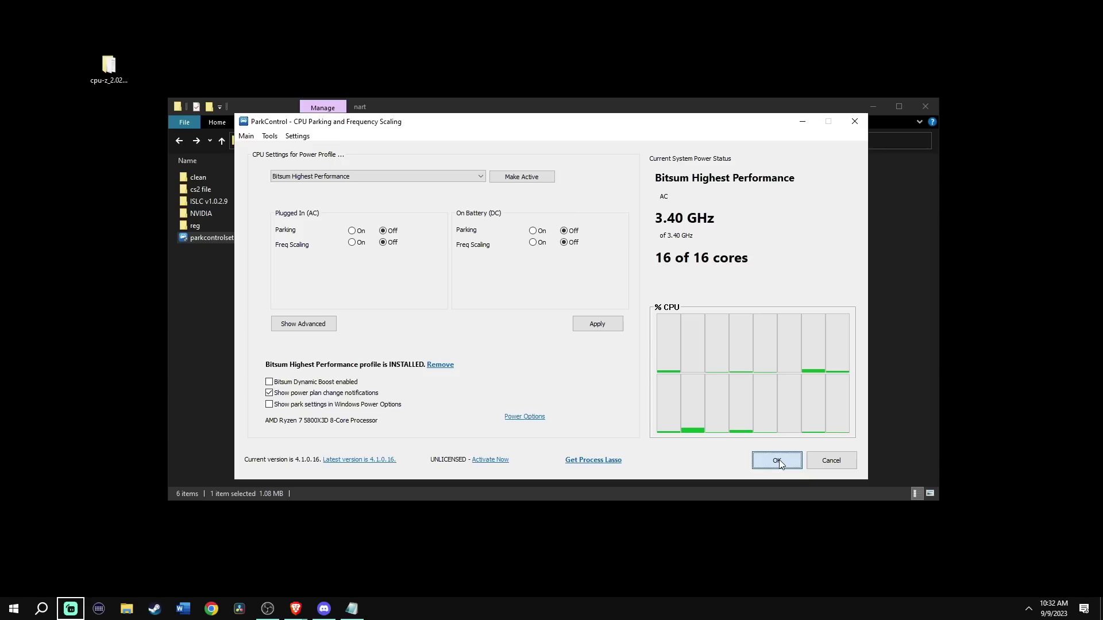
{"action": "left_click", "coordinate": [779, 462]}
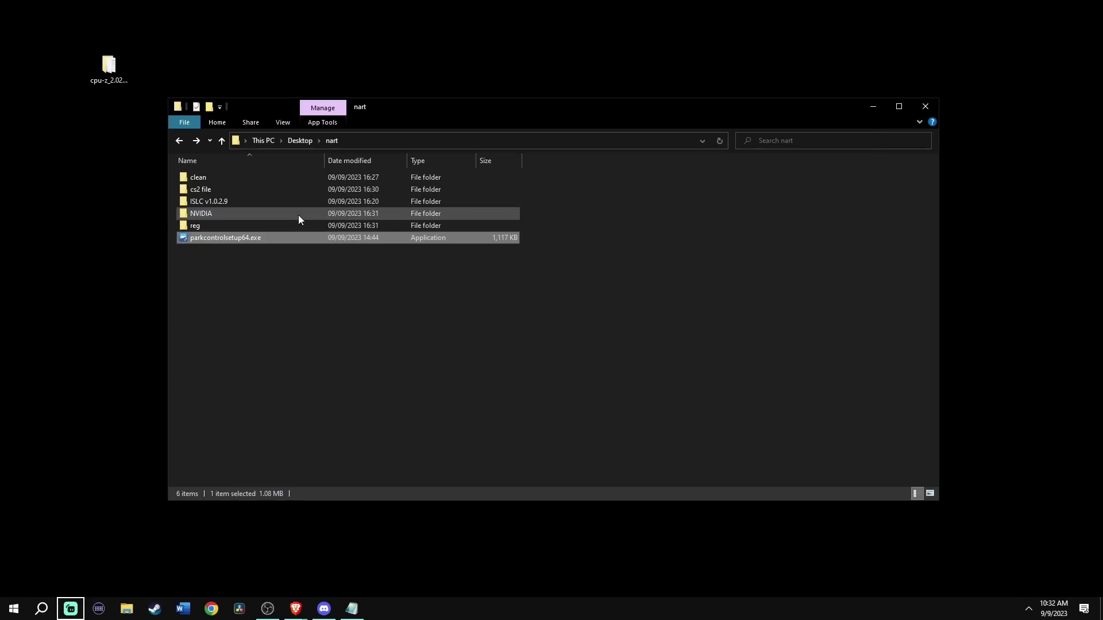
Run '!Delete standard powerplans.bat' from the clean folder as administrator
{"action": "double_click", "coordinate": [204, 178]}
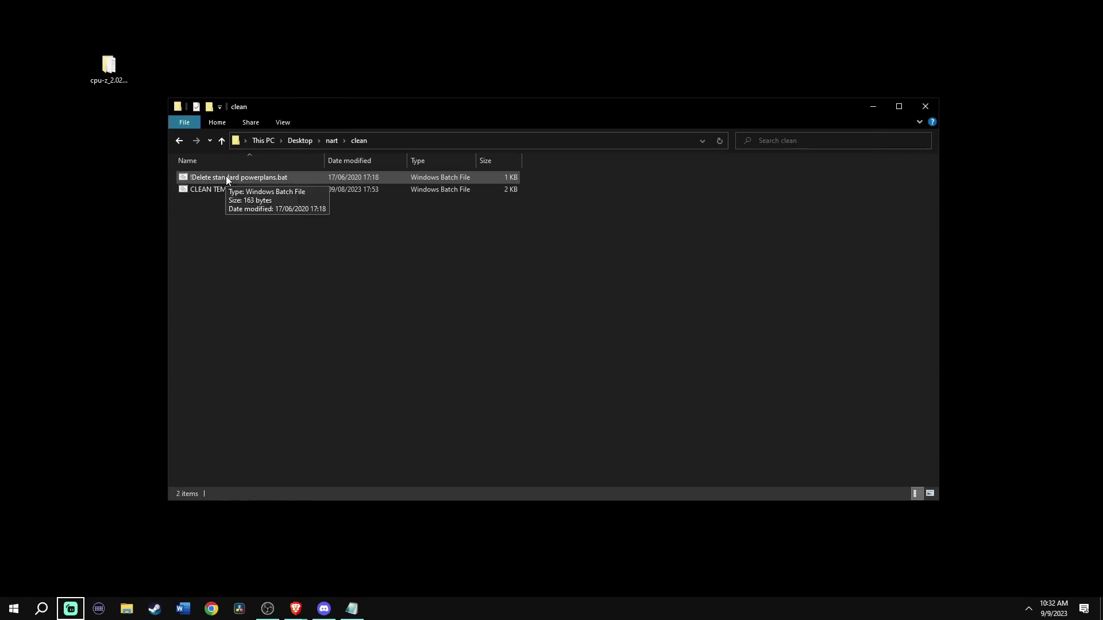
{"action": "right_click", "coordinate": [226, 176]}
{"action": "left_click", "coordinate": [263, 224]}
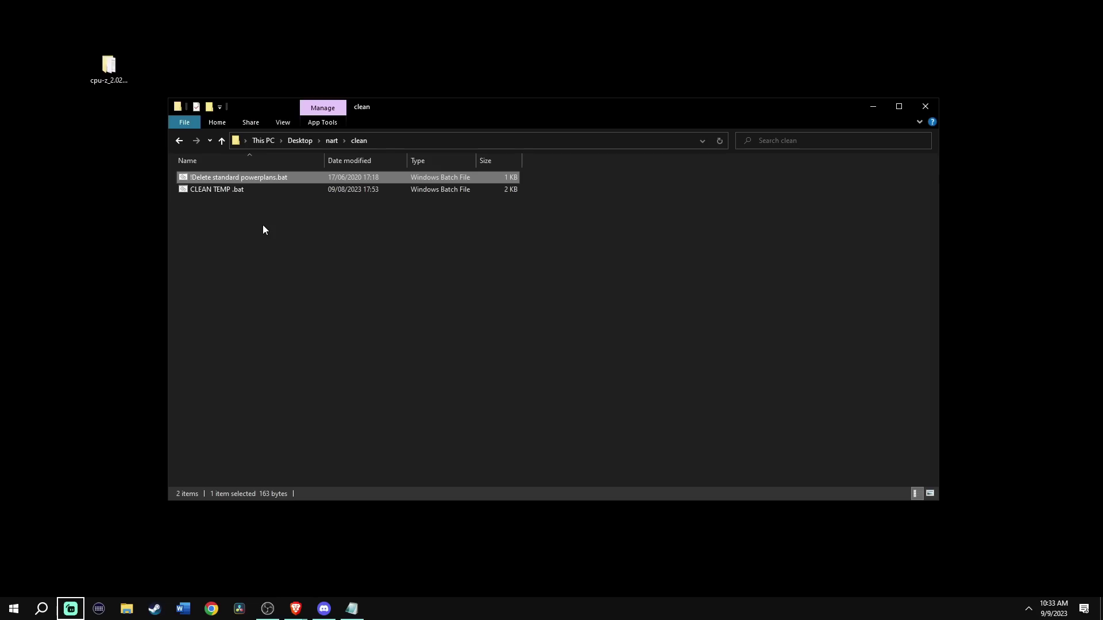
Launch the Intelligent standby list cleaner exe from the ISLC v1.0.2.9 folder
{"action": "key", "text": "alt+Left"}
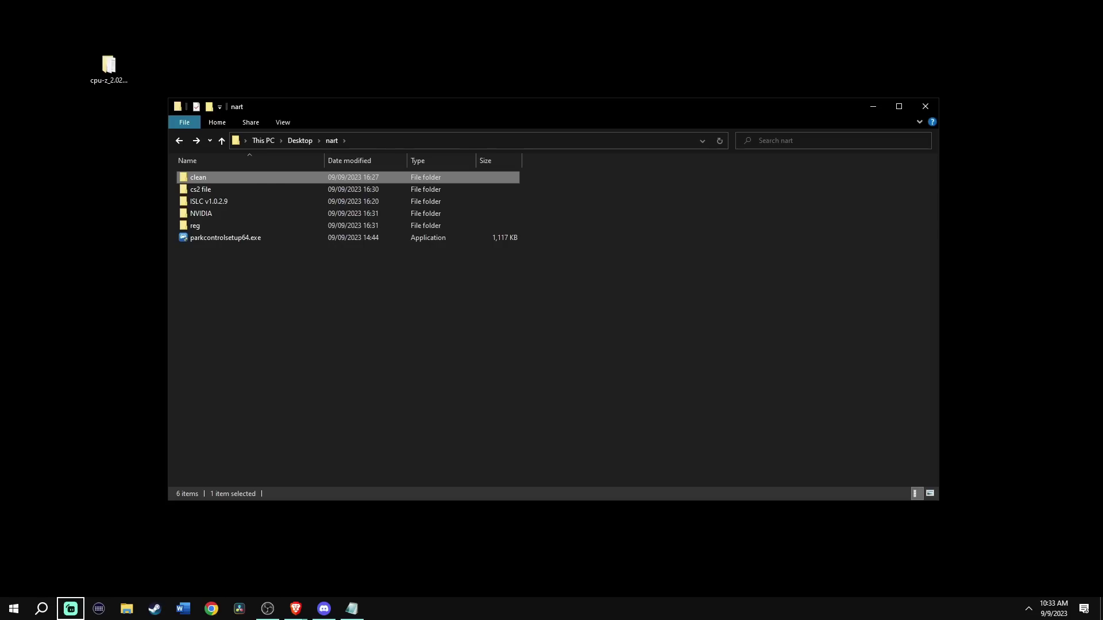
{"action": "right_click", "coordinate": [1011, 609]}
{"action": "mouse_move", "coordinate": [1028, 585]}
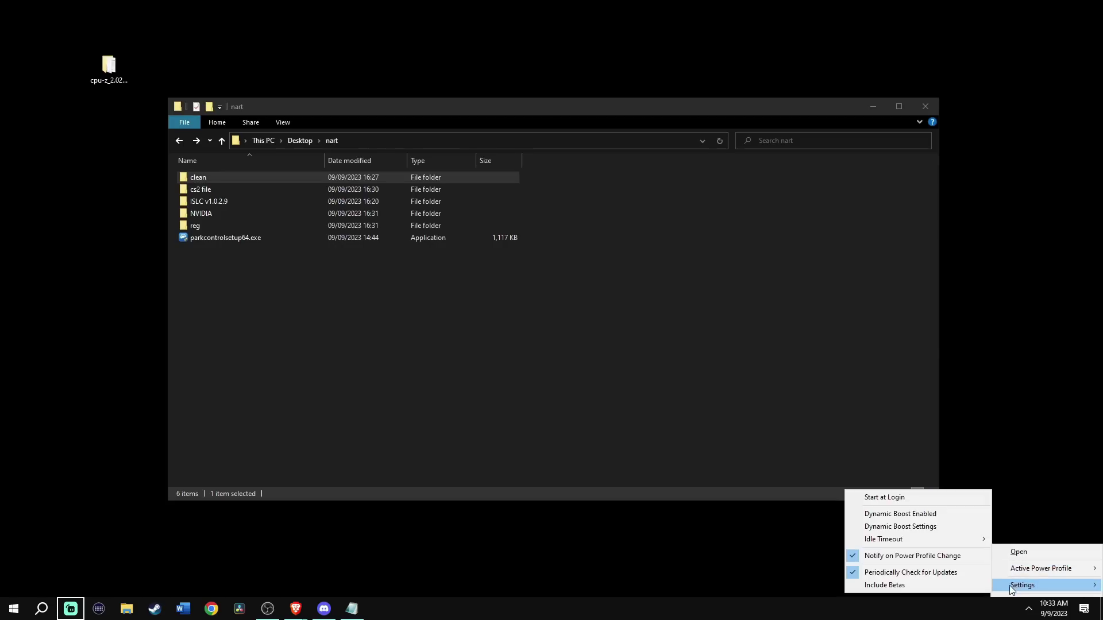
{"action": "left_click", "coordinate": [900, 498]}
{"action": "left_click", "coordinate": [202, 201]}
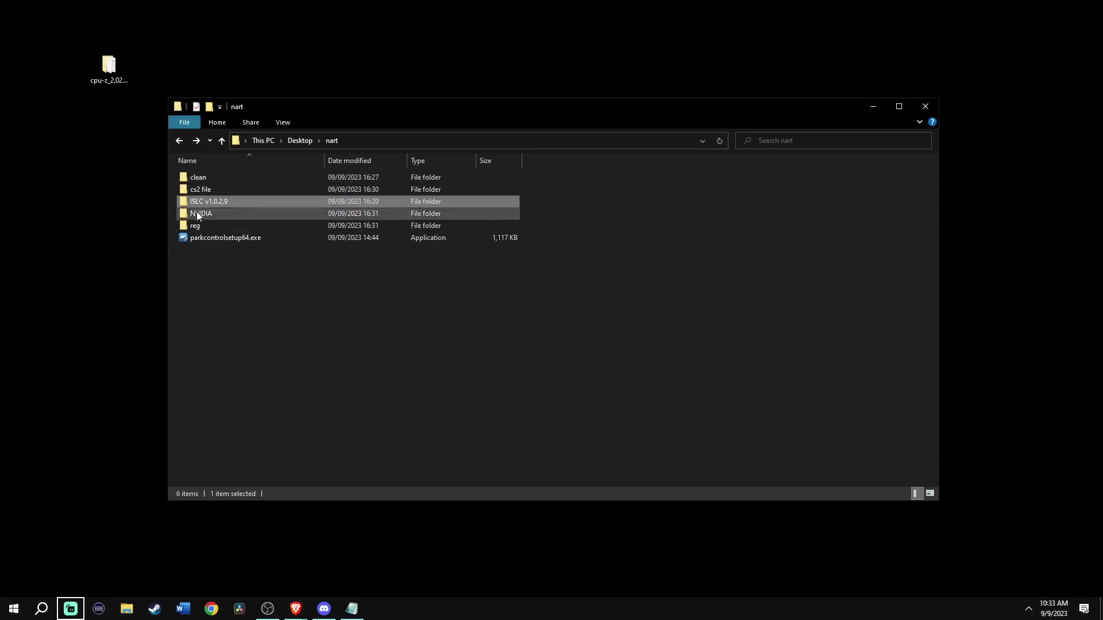
{"action": "double_click", "coordinate": [203, 201]}
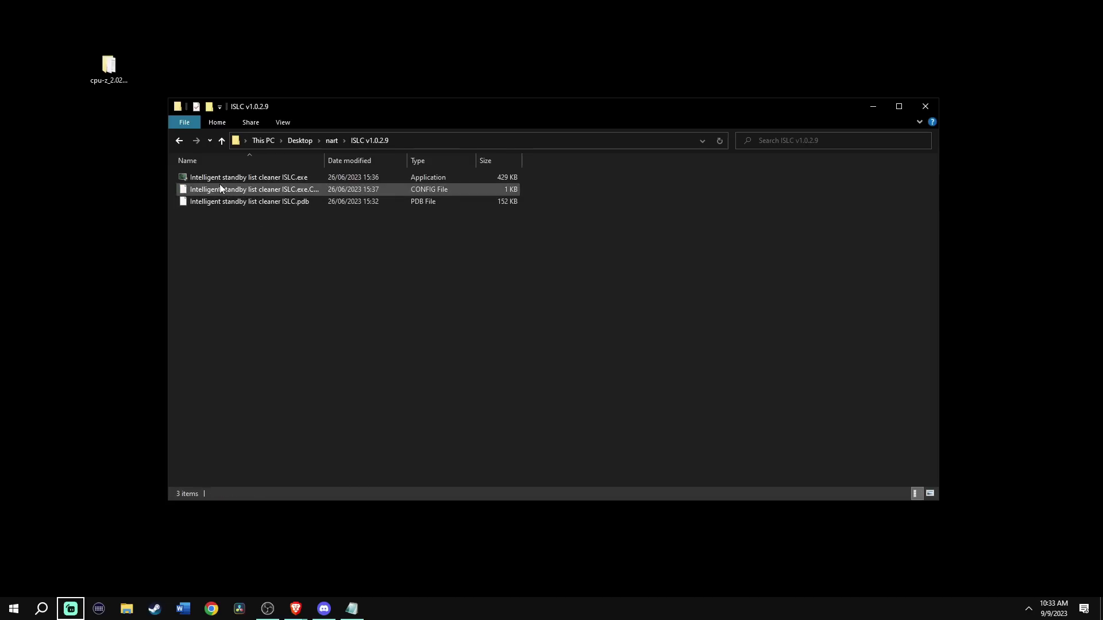
{"action": "key", "text": "alt+Left"}
{"action": "double_click", "coordinate": [218, 199]}
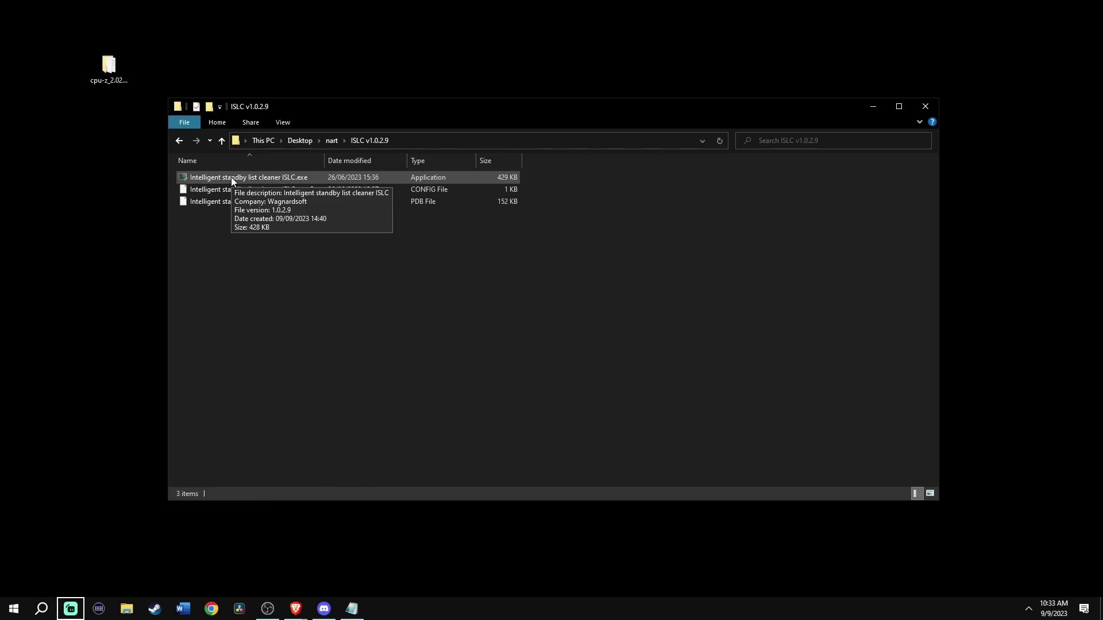
{"action": "double_click", "coordinate": [231, 177]}
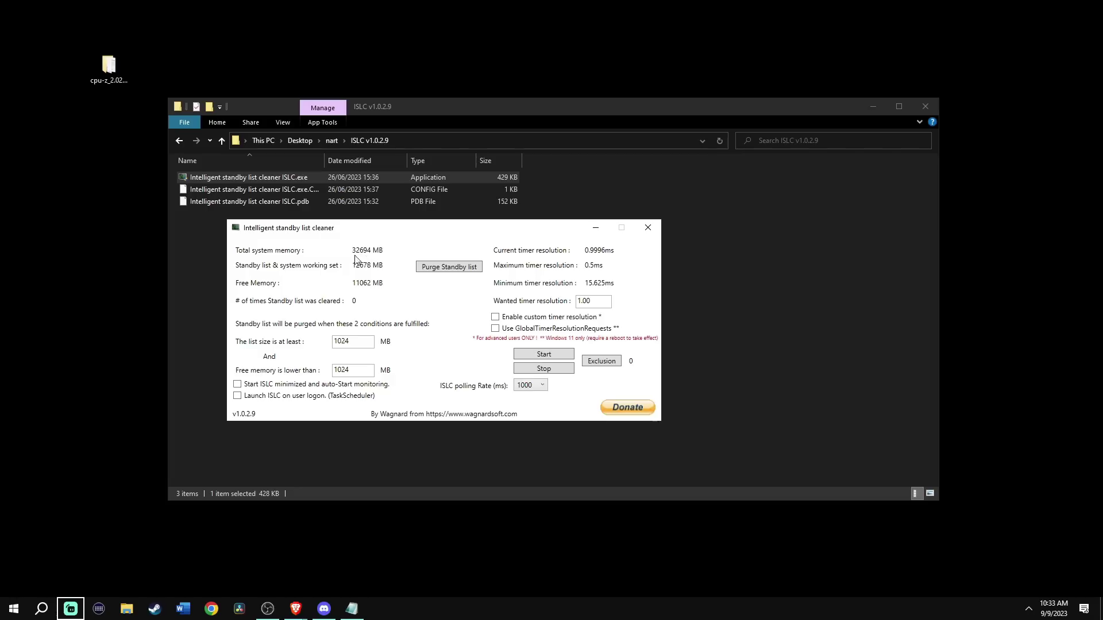
Set free memory threshold to 16347 MB, enable start at logon, and polling rate 10000 ms
{"action": "double_click", "coordinate": [357, 370]}
{"action": "left_click", "coordinate": [356, 371]}
{"action": "left_click", "coordinate": [348, 397]}
{"action": "left_click", "coordinate": [532, 385]}
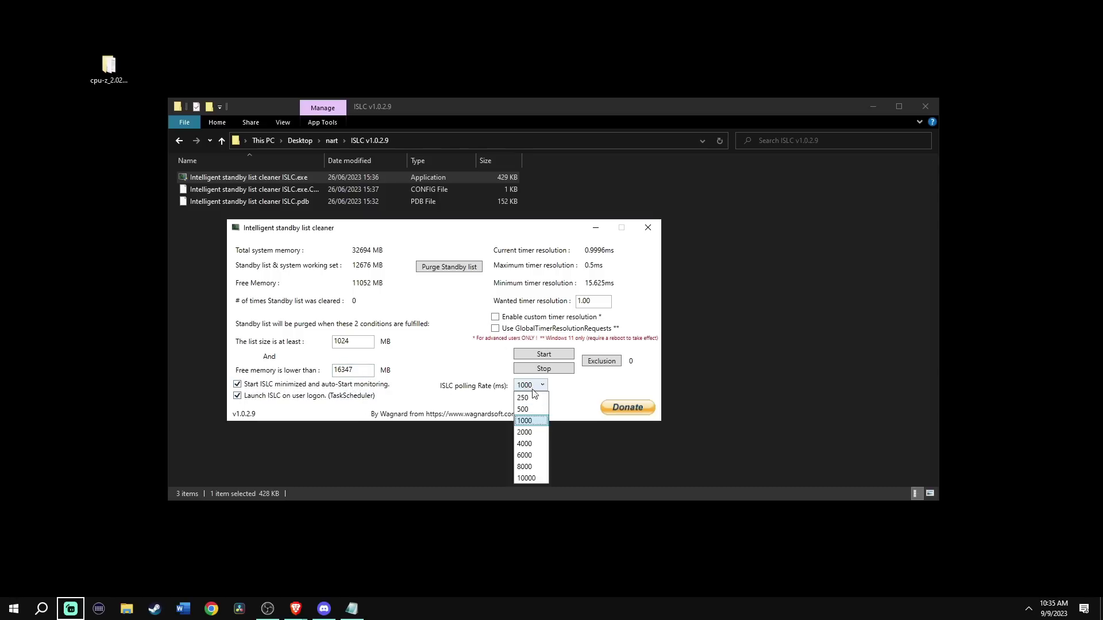
{"action": "left_click", "coordinate": [527, 478]}
Enable custom timer resolution 0.00, start ISLC monitoring, and minimize it
{"action": "double_click", "coordinate": [581, 301]}
{"action": "type", "text": "0.00"}
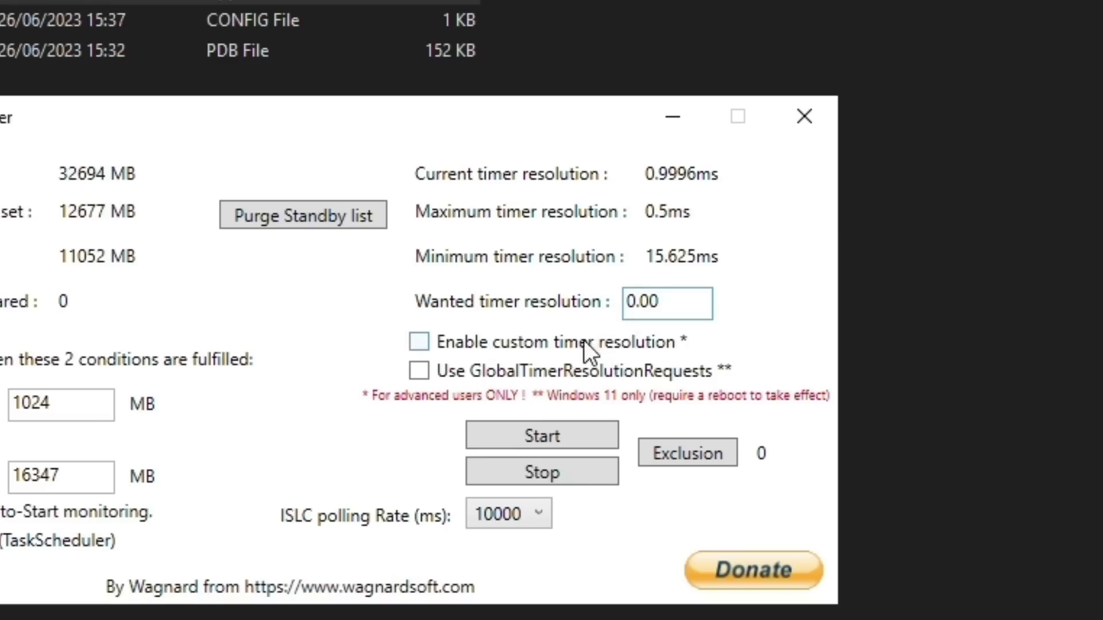
{"action": "left_click", "coordinate": [557, 317]}
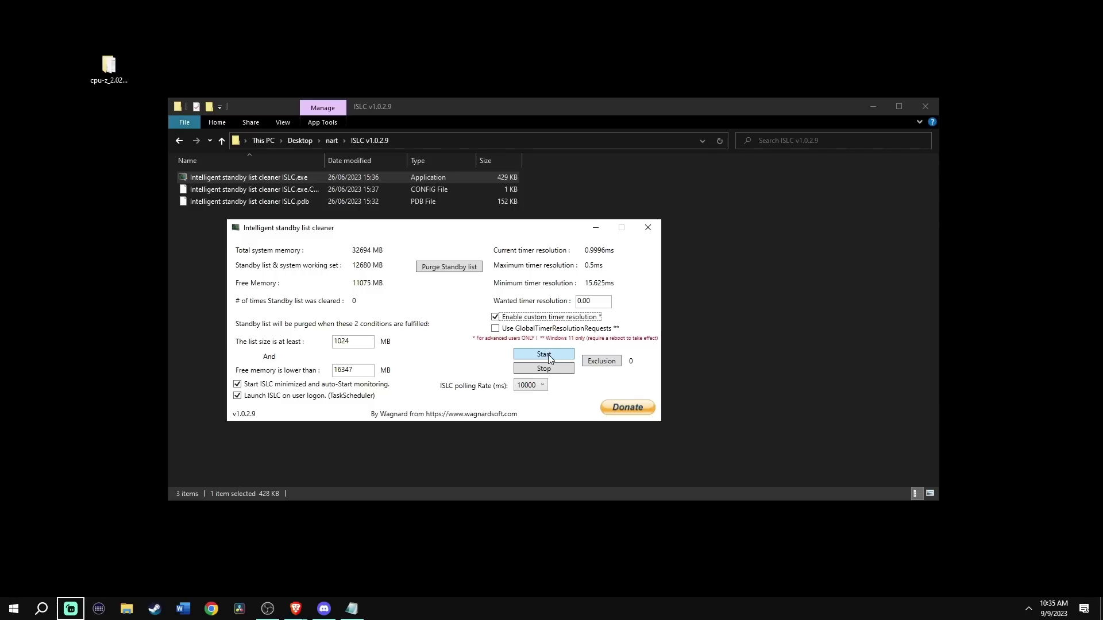
{"action": "left_click", "coordinate": [548, 354]}
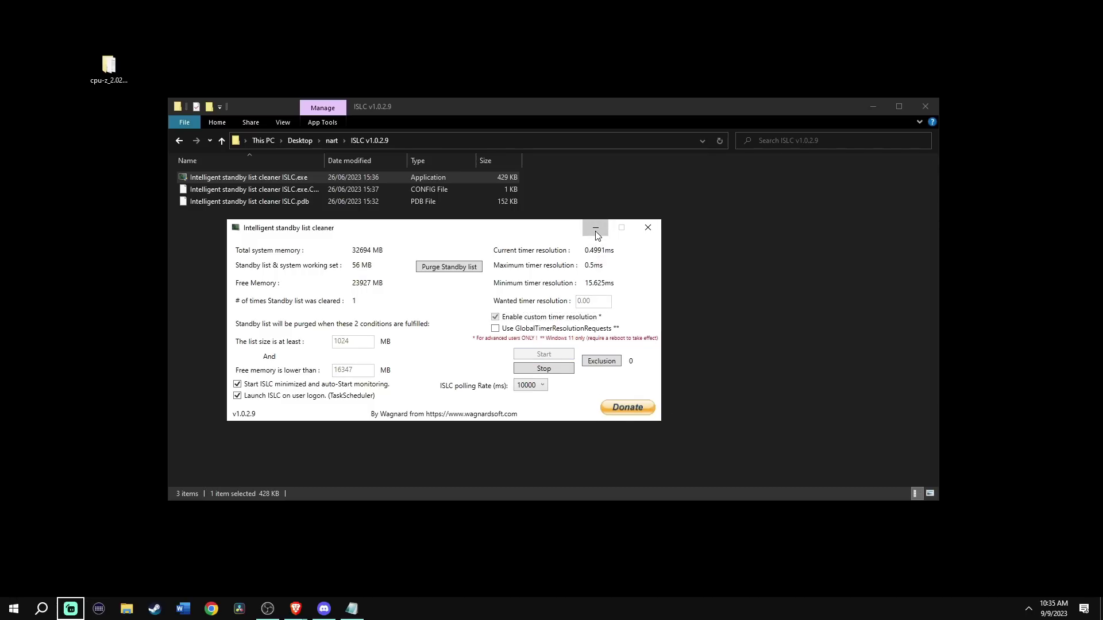
{"action": "left_click", "coordinate": [595, 230]}
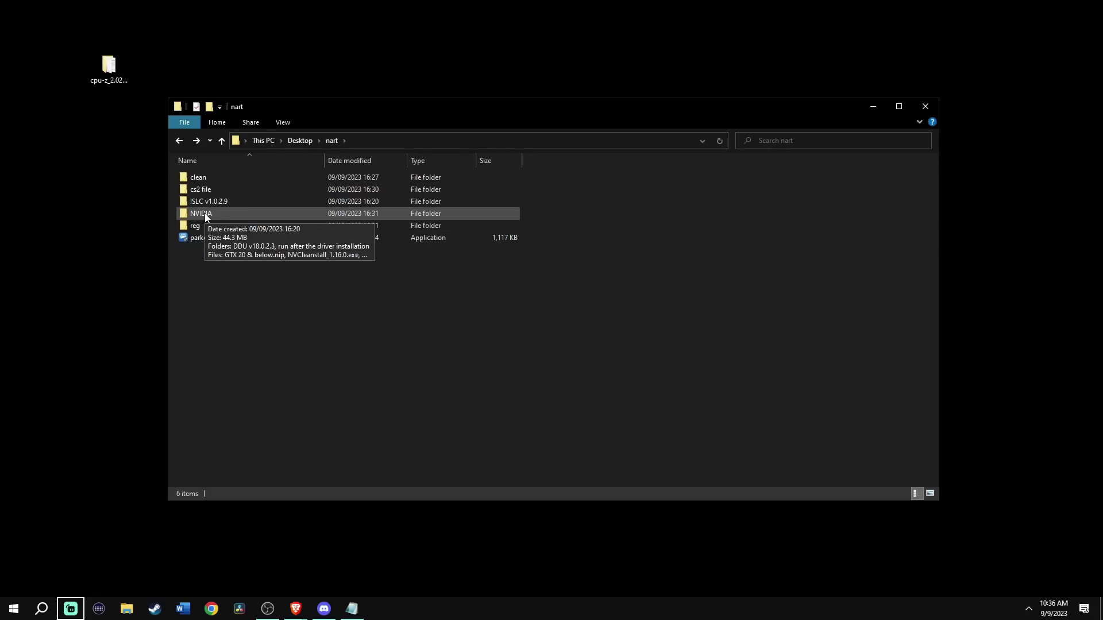
Run Display Driver Uninstaller.exe as administrator from nart\NVIDIA\DDU v18.0.2.3
{"action": "double_click", "coordinate": [204, 216]}
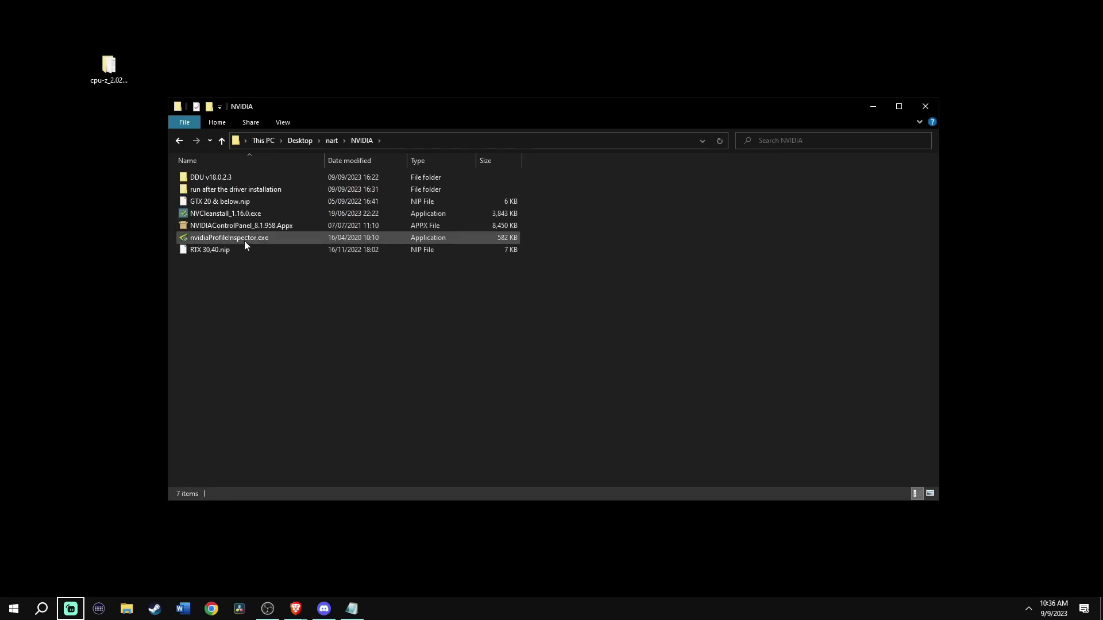
{"action": "double_click", "coordinate": [219, 177]}
{"action": "right_click", "coordinate": [243, 202]}
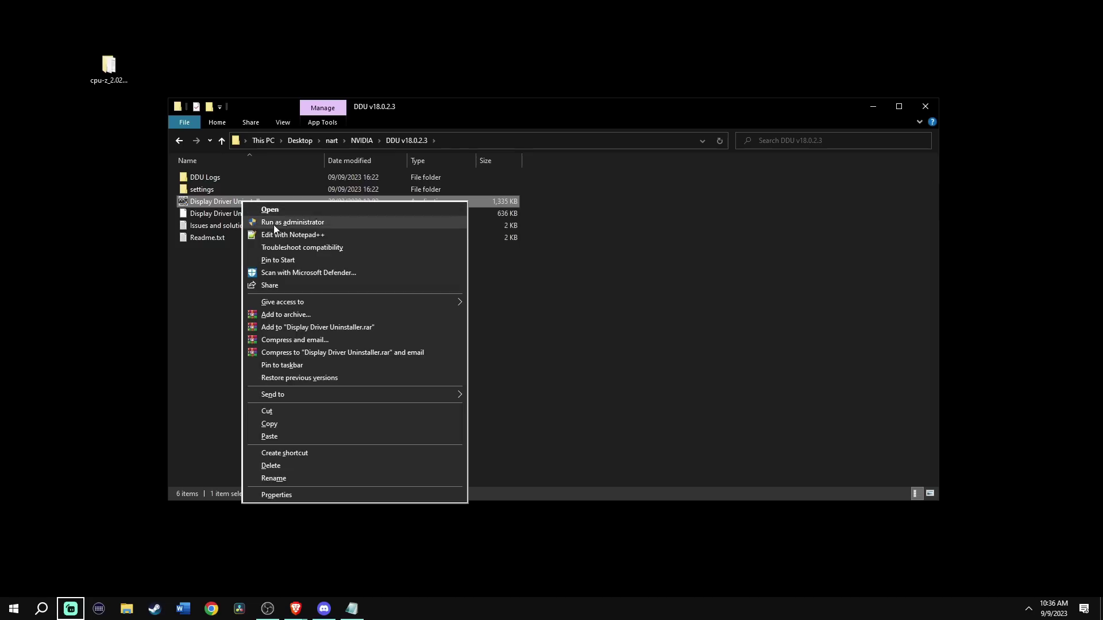
{"action": "left_click", "coordinate": [283, 223]}
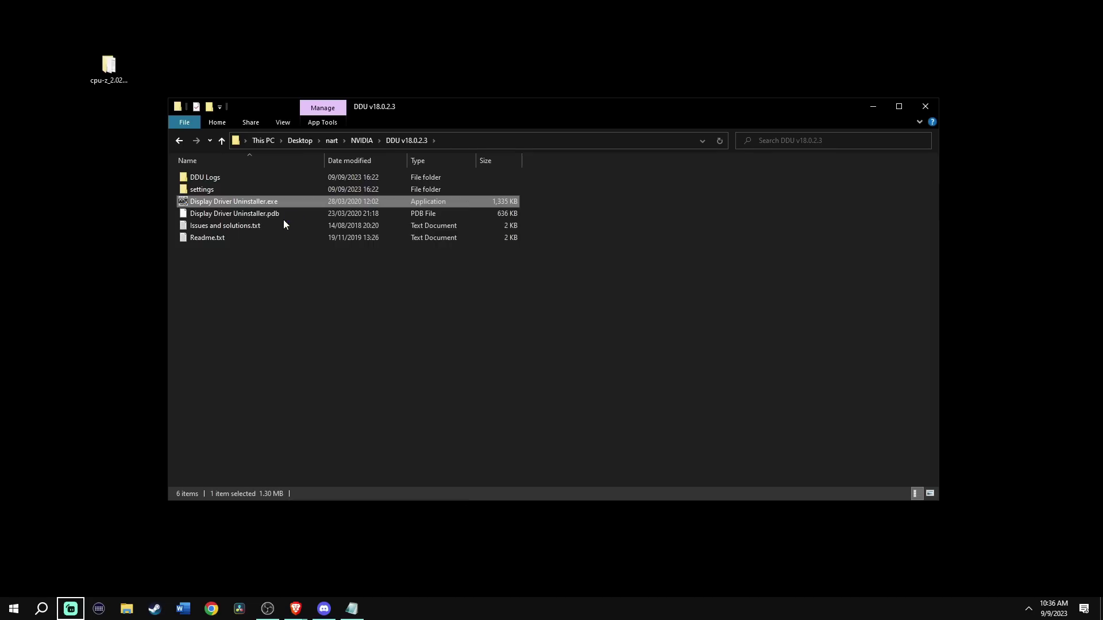
In DDU, choose GPU as the device type and NVIDIA as the vendor
{"action": "left_click", "coordinate": [644, 239]}
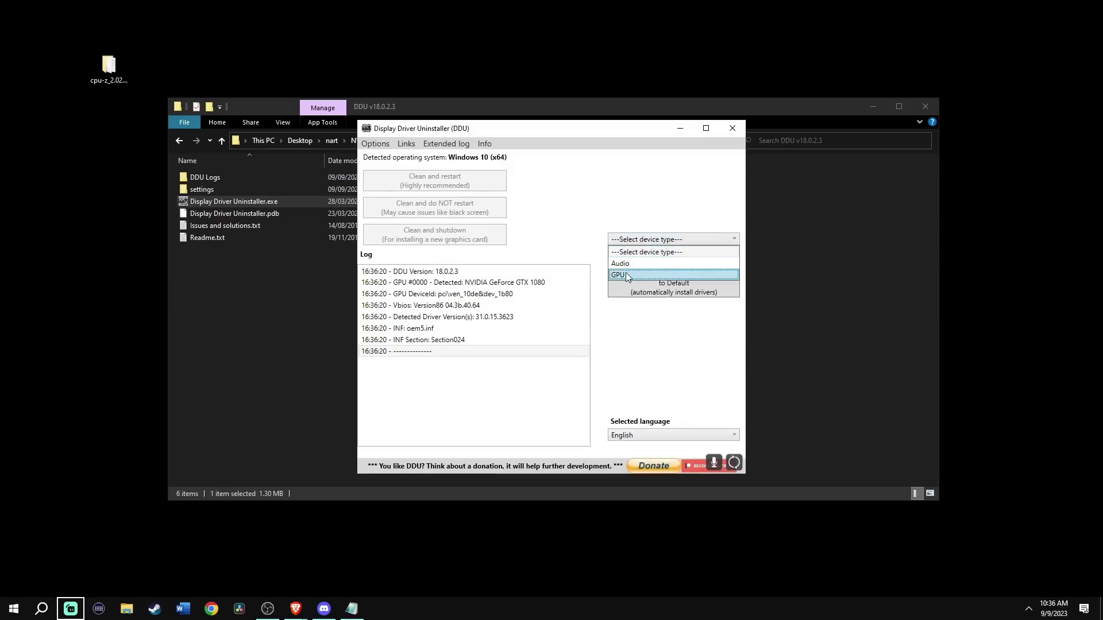
{"action": "left_click", "coordinate": [629, 273]}
{"action": "left_click", "coordinate": [635, 253]}
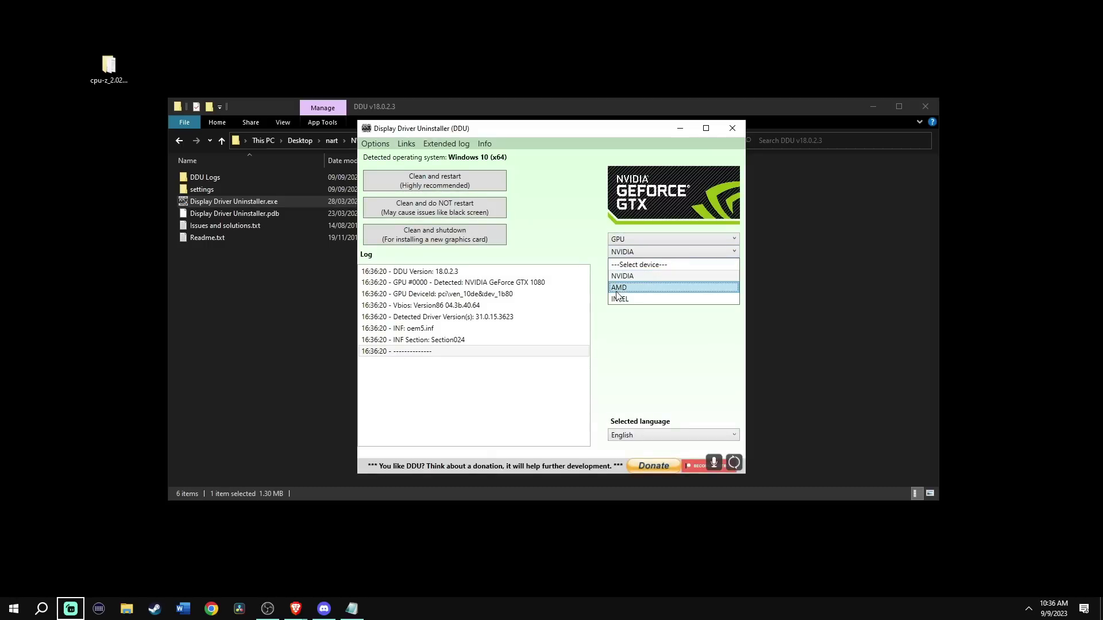
{"action": "left_click", "coordinate": [620, 275]}
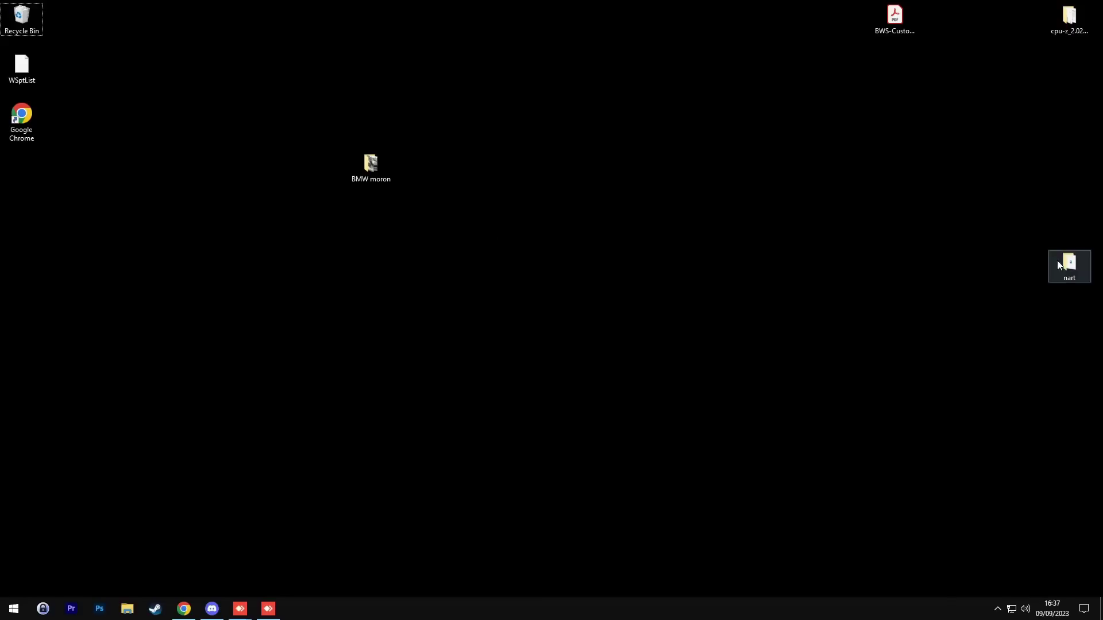
Open nart\NVIDIA from the desktop and start NVCleanstall_1.16.0.exe
{"action": "double_click", "coordinate": [1057, 261]}
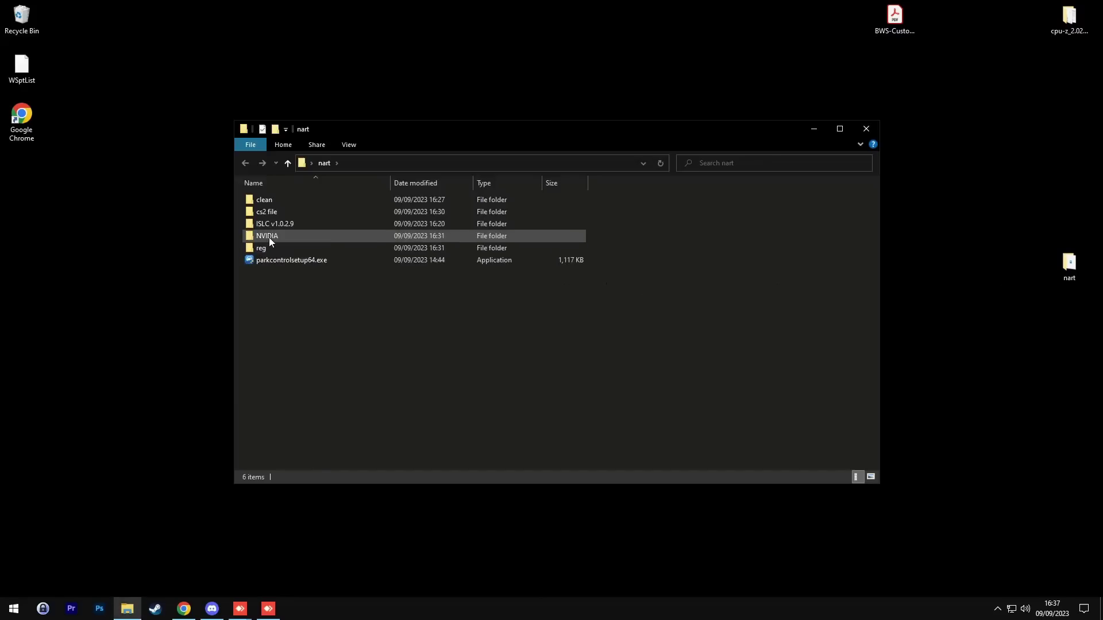
{"action": "double_click", "coordinate": [269, 236]}
{"action": "left_click", "coordinate": [273, 236]}
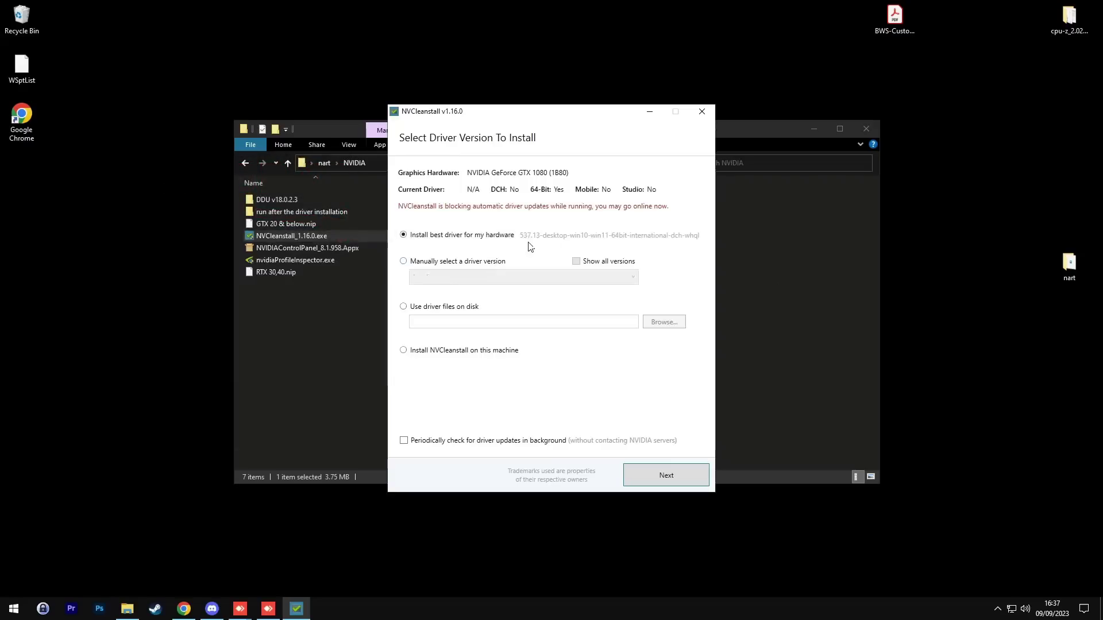
Manually select driver version 460.89 from the version list
{"action": "key", "text": "Down"}
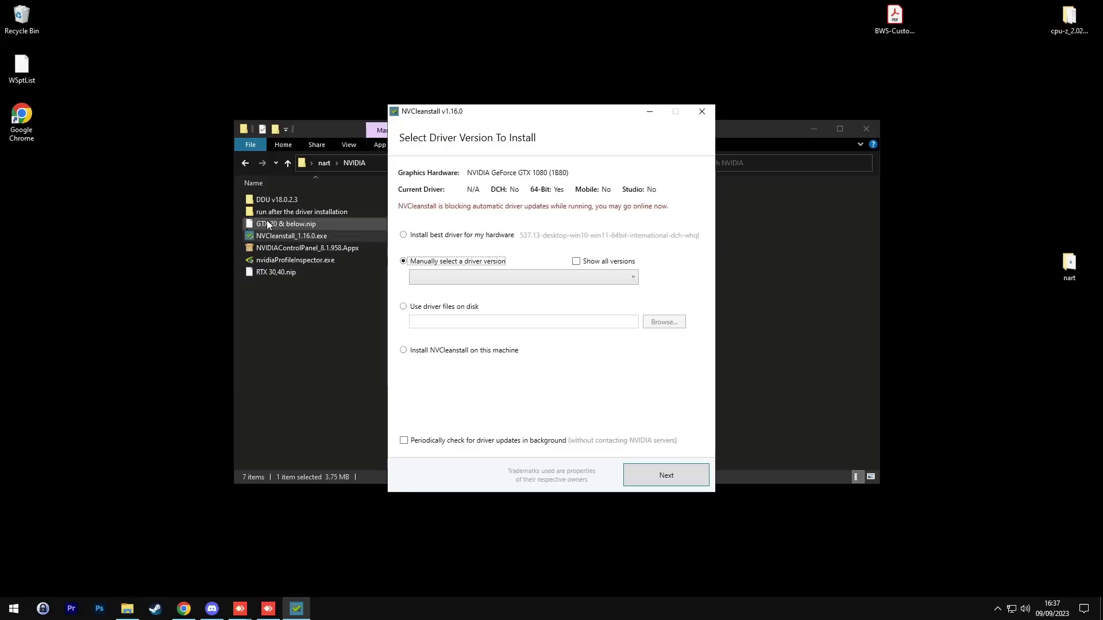
{"action": "left_click", "coordinate": [444, 280]}
{"action": "scroll", "coordinate": [508, 384], "scroll_direction": "down", "scroll_amount": 12}
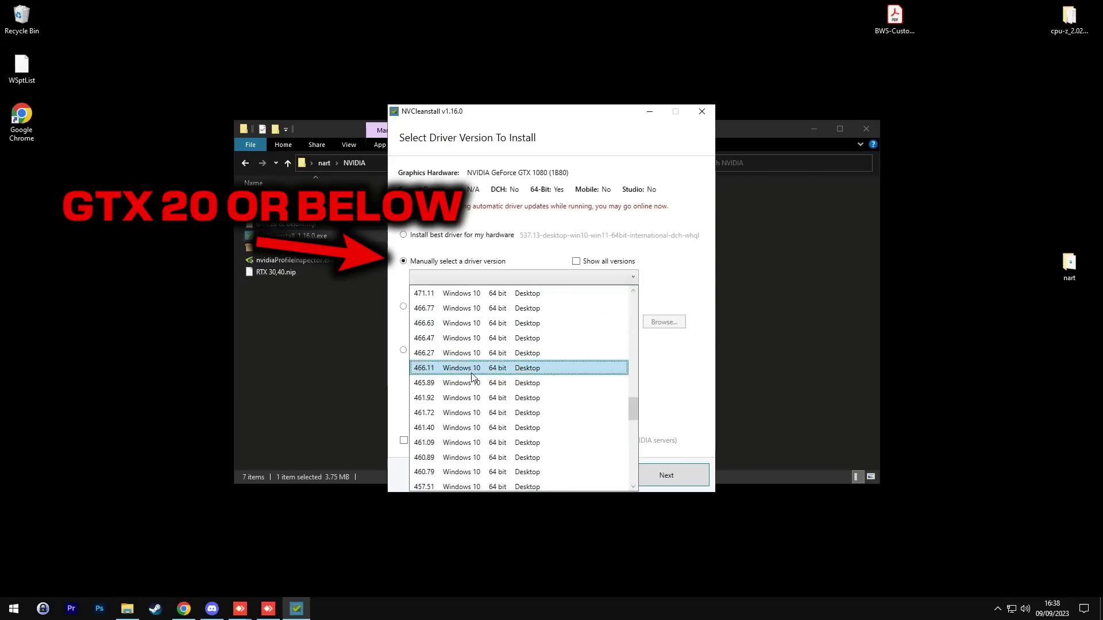
{"action": "left_click", "coordinate": [462, 413]}
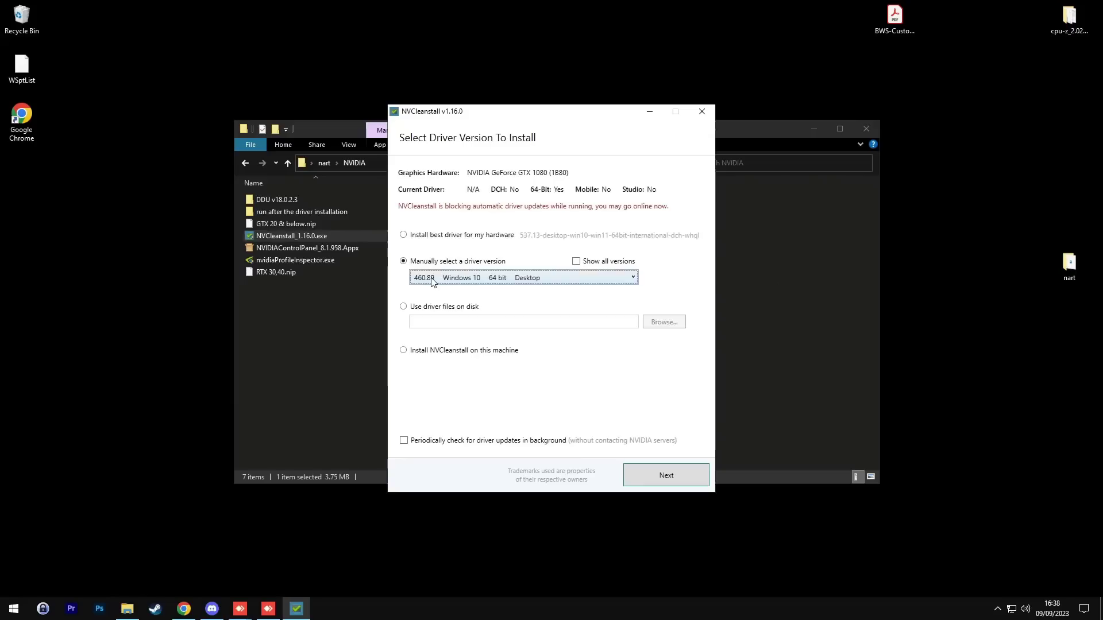
Include PhysX, the Visual C 2017 Runtimes and NV Container in the components
{"action": "left_click", "coordinate": [673, 472]}
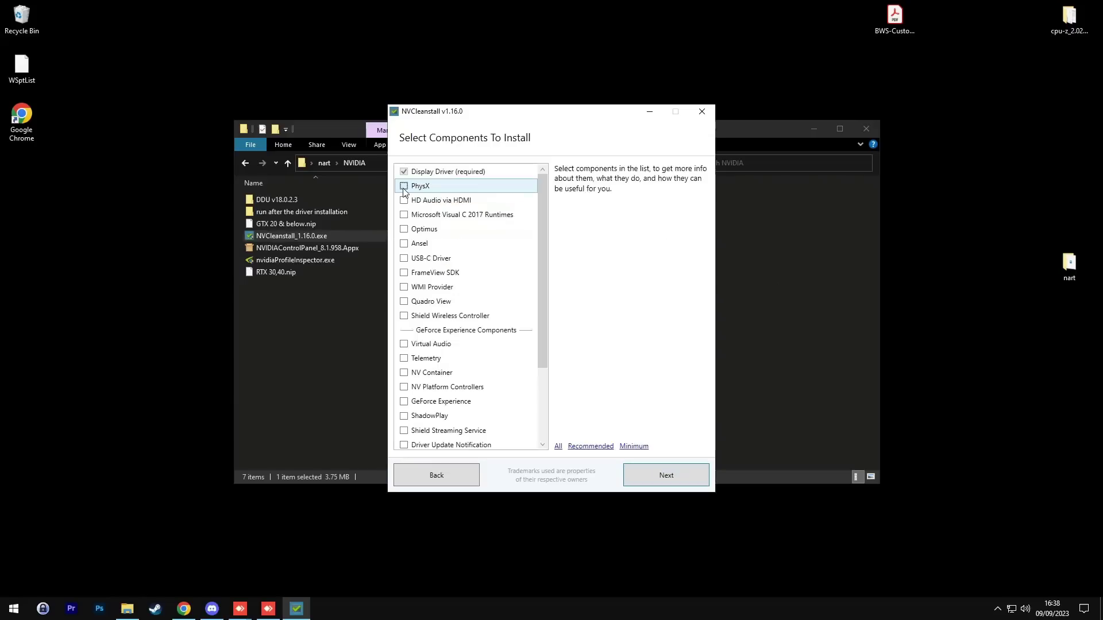
{"action": "left_click", "coordinate": [405, 216]}
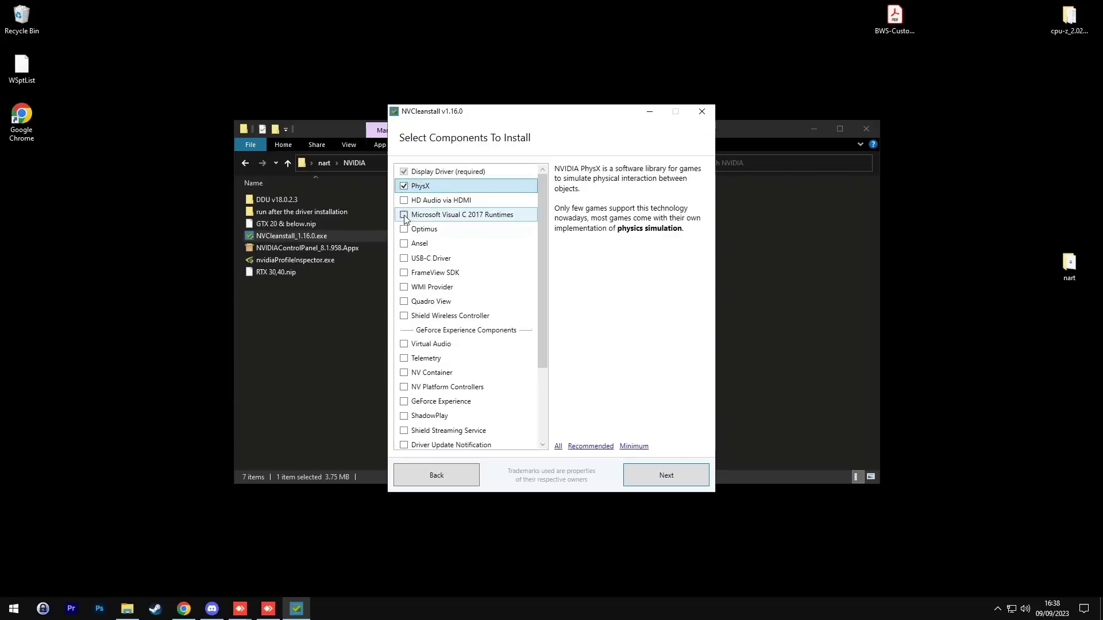
{"action": "left_click", "coordinate": [404, 374]}
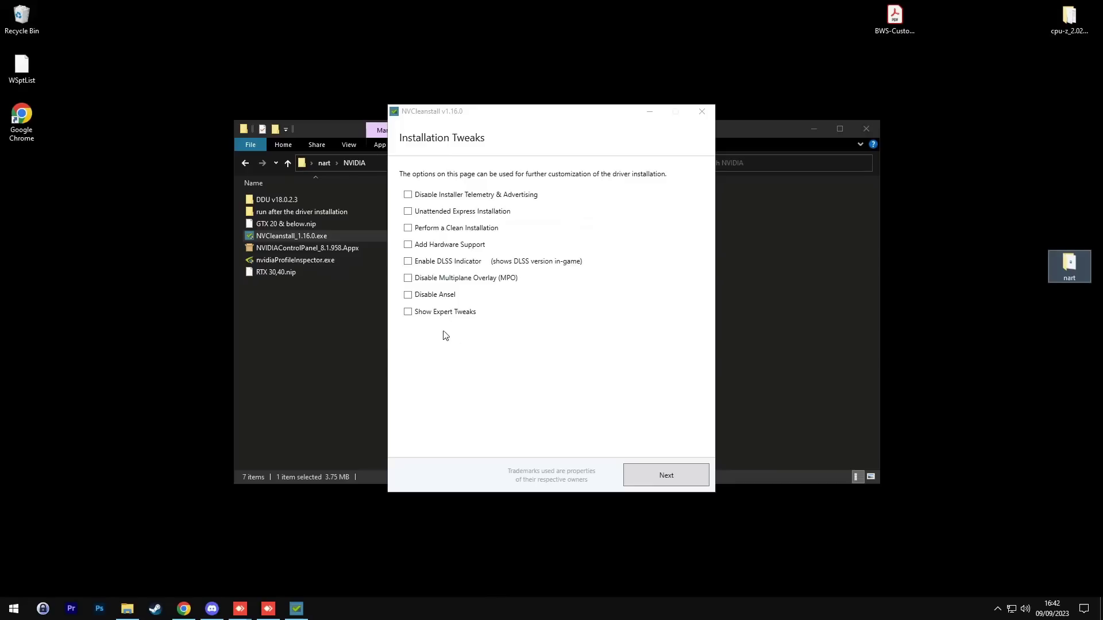
Show the expert tweaks and disable driver telemetry, the HD Audio sleep timer and HDCP
{"action": "left_click", "coordinate": [445, 313]}
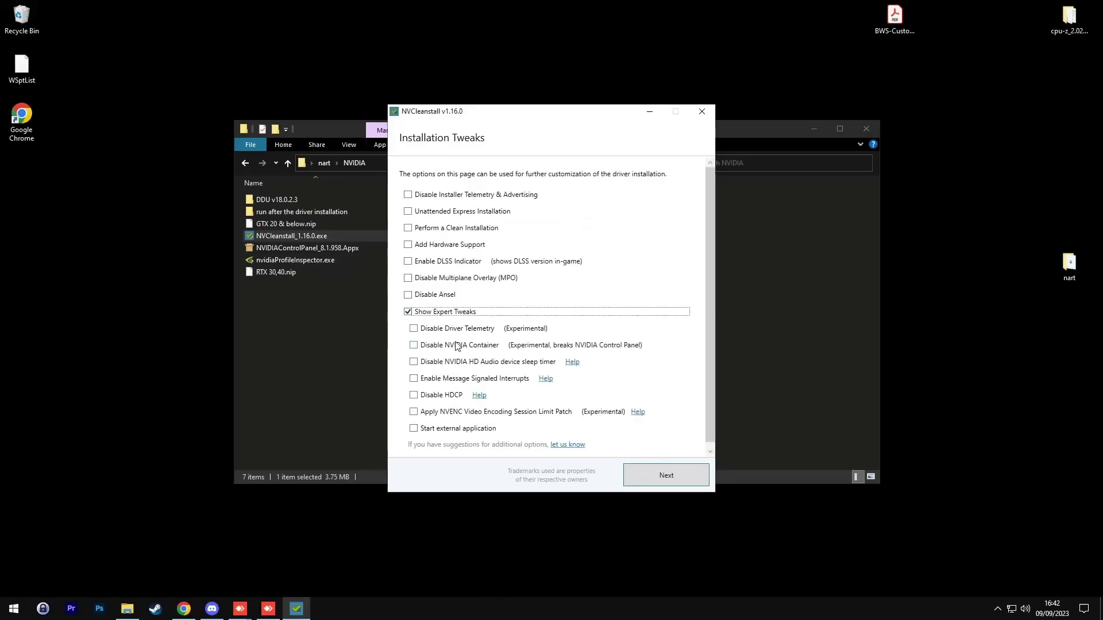
{"action": "left_click", "coordinate": [451, 332]}
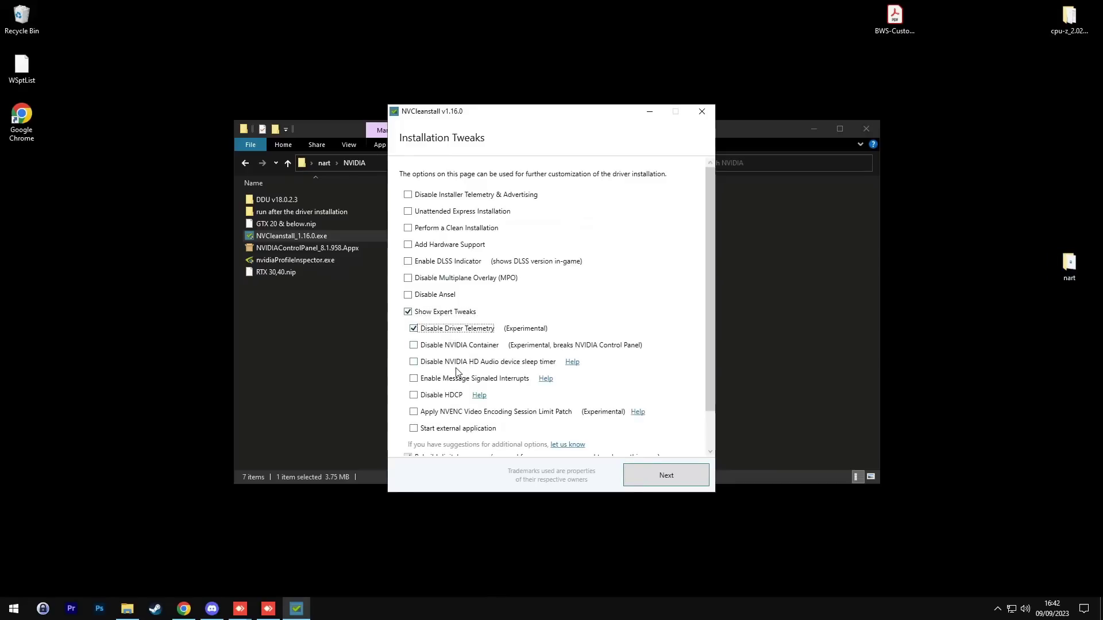
{"action": "left_click", "coordinate": [449, 365]}
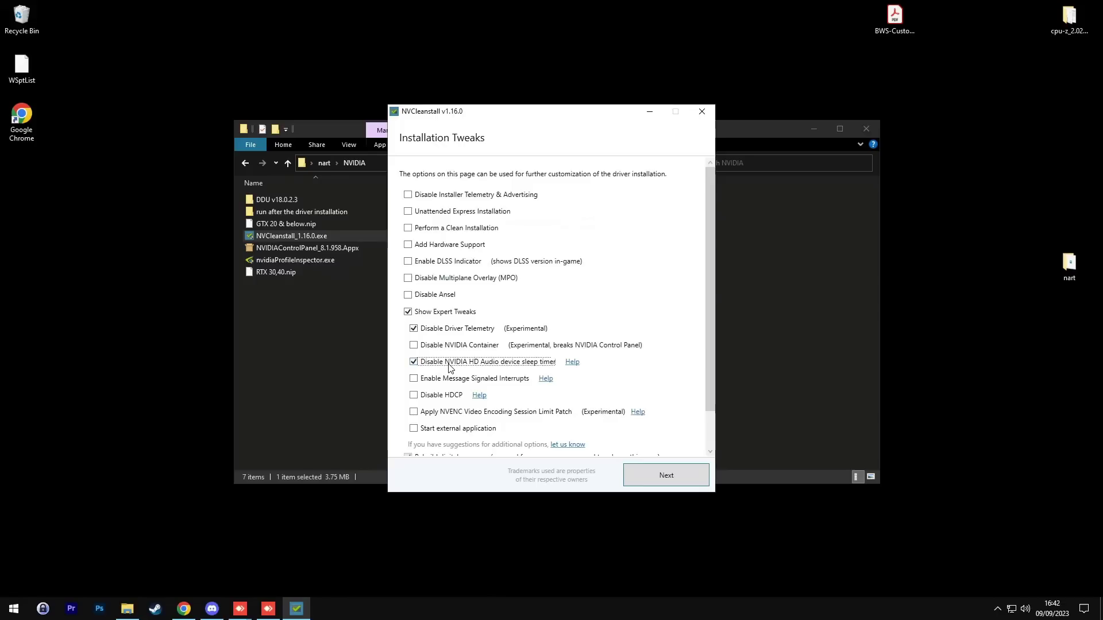
{"action": "left_click", "coordinate": [442, 400]}
Make the rebuilt signature Easy-Anti-Cheat compatible, auto-accept the unsigned warning, and build the installer
{"action": "scroll", "coordinate": [439, 378], "scroll_direction": "down", "scroll_amount": 1}
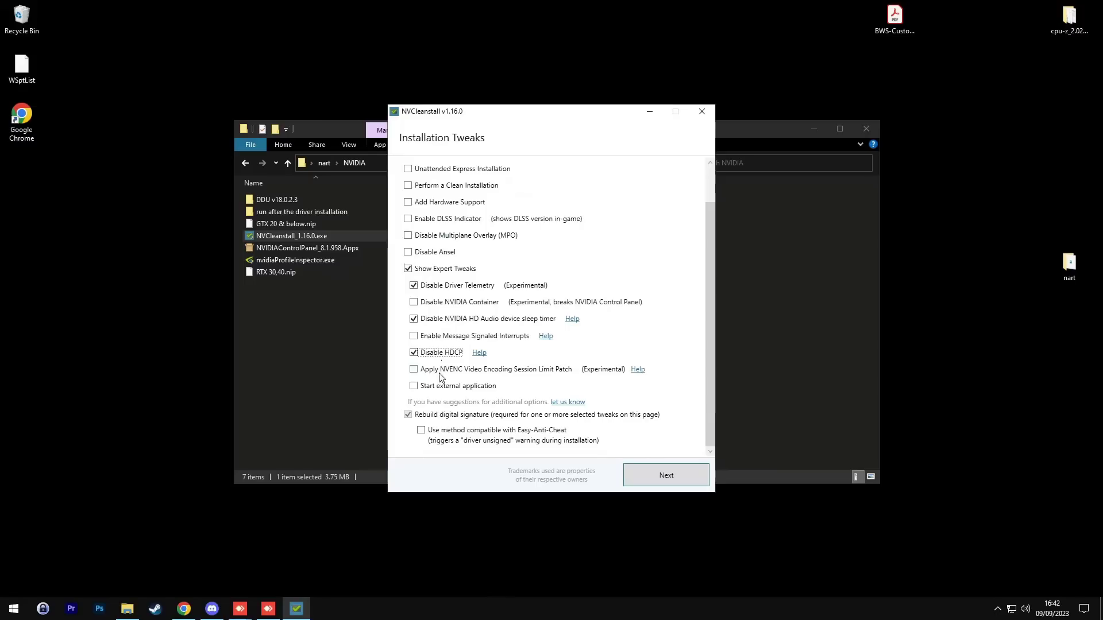
{"action": "left_click", "coordinate": [460, 436]}
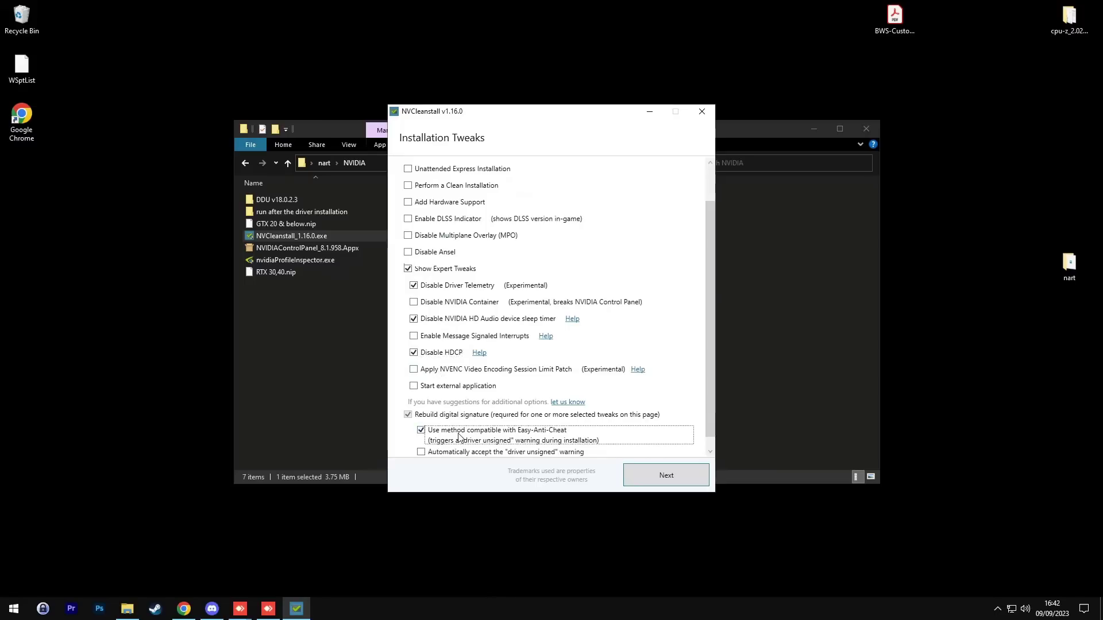
{"action": "scroll", "coordinate": [506, 431], "scroll_direction": "down", "scroll_amount": 1}
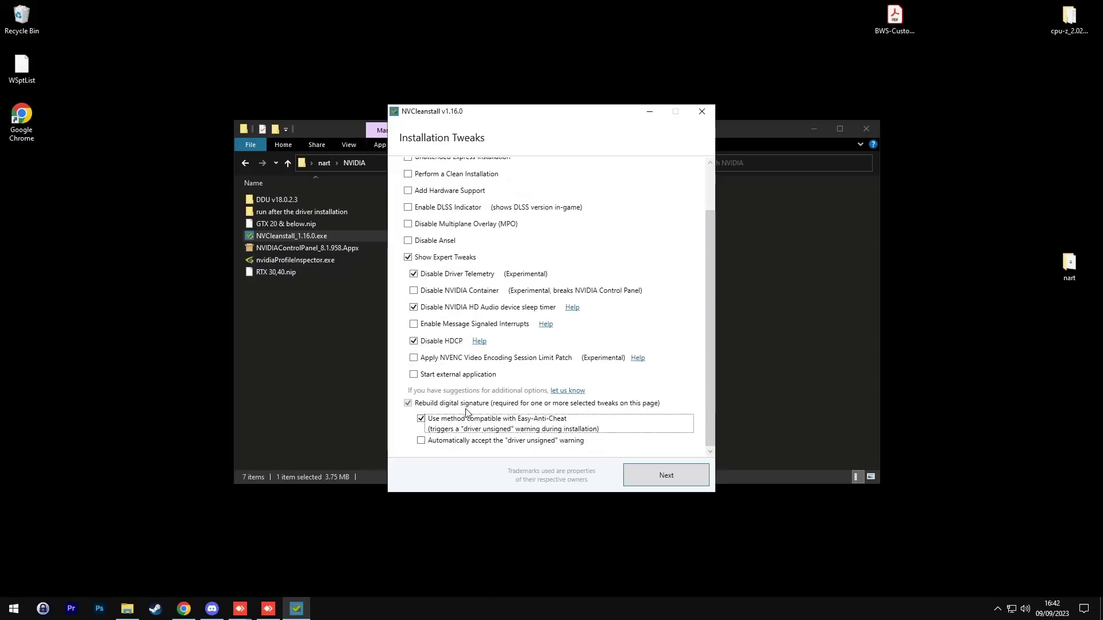
{"action": "left_click", "coordinate": [490, 442]}
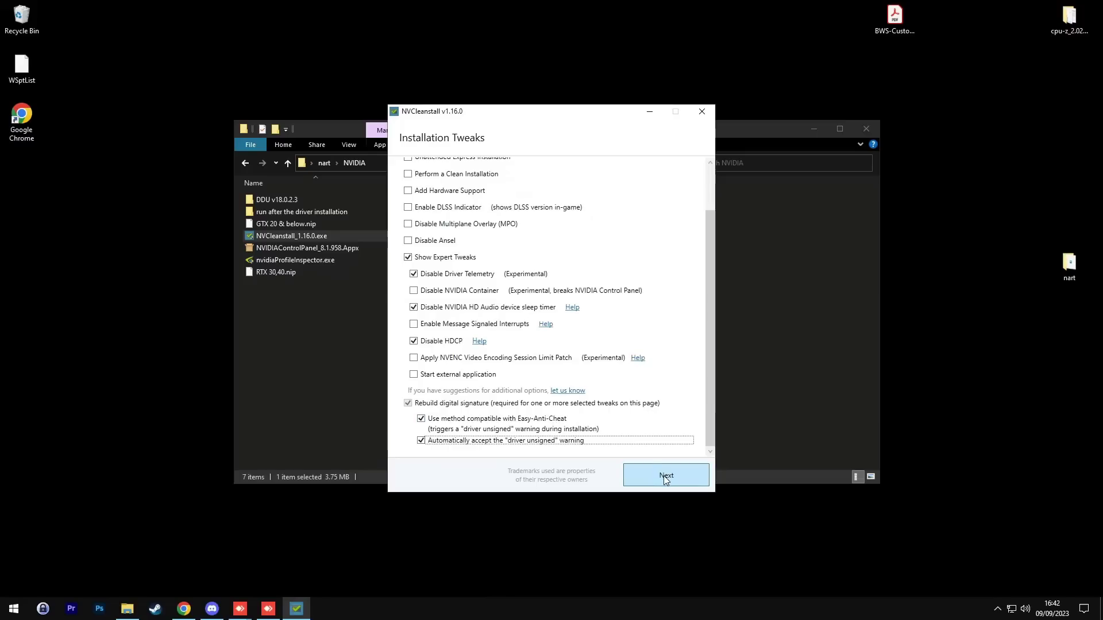
{"action": "left_click", "coordinate": [666, 481]}
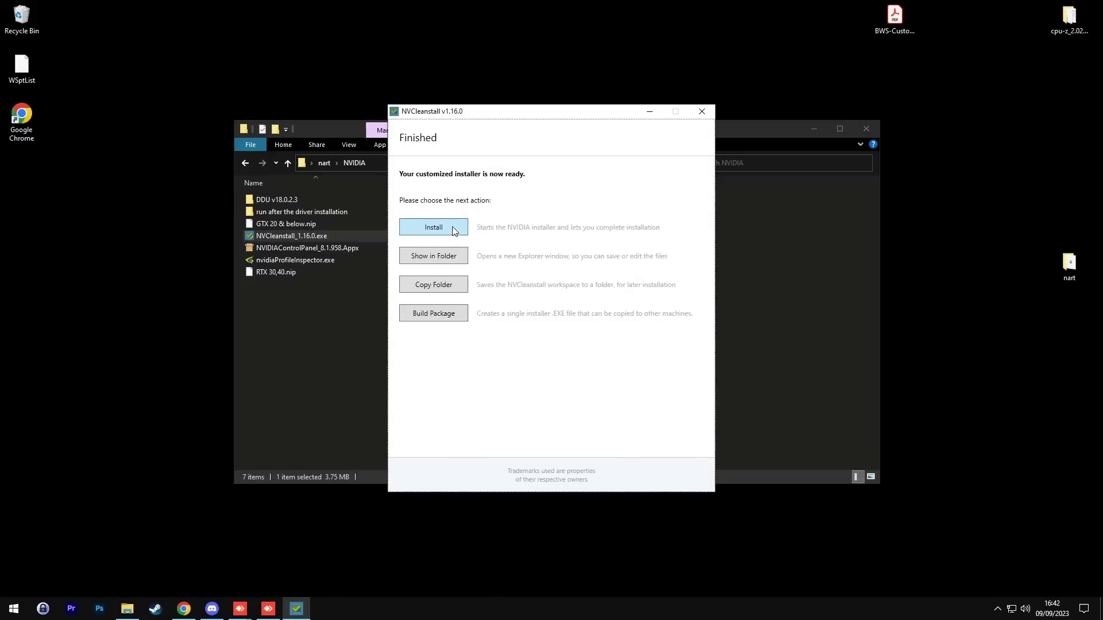
Run a Custom (Advanced) install of graphics driver 460.89 with PhysX after accepting the licence
{"action": "left_click", "coordinate": [453, 228]}
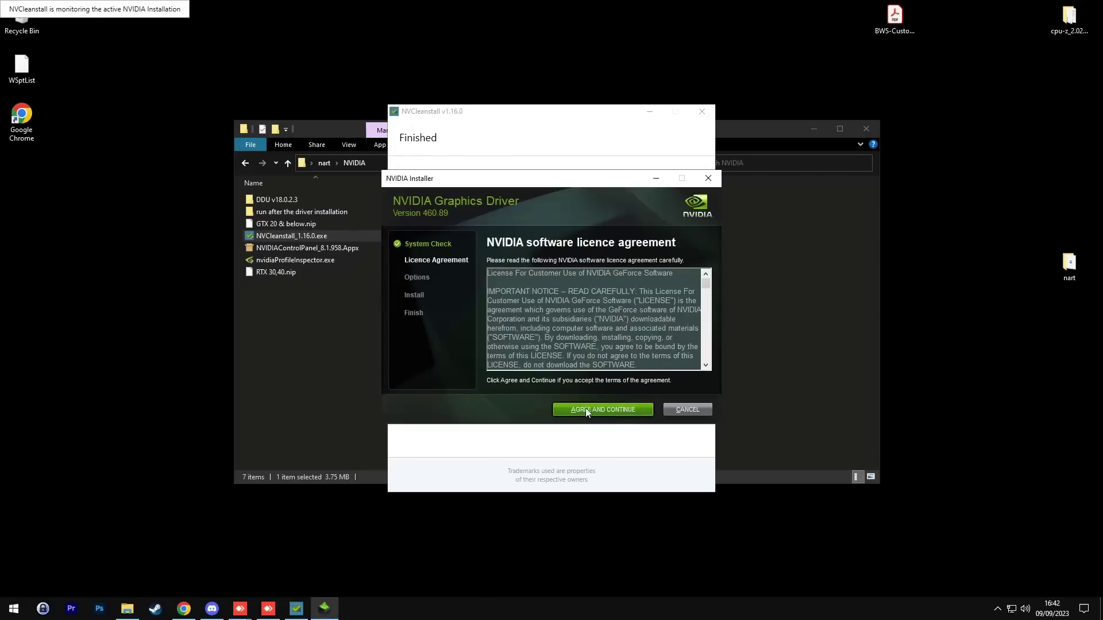
{"action": "left_click", "coordinate": [586, 409]}
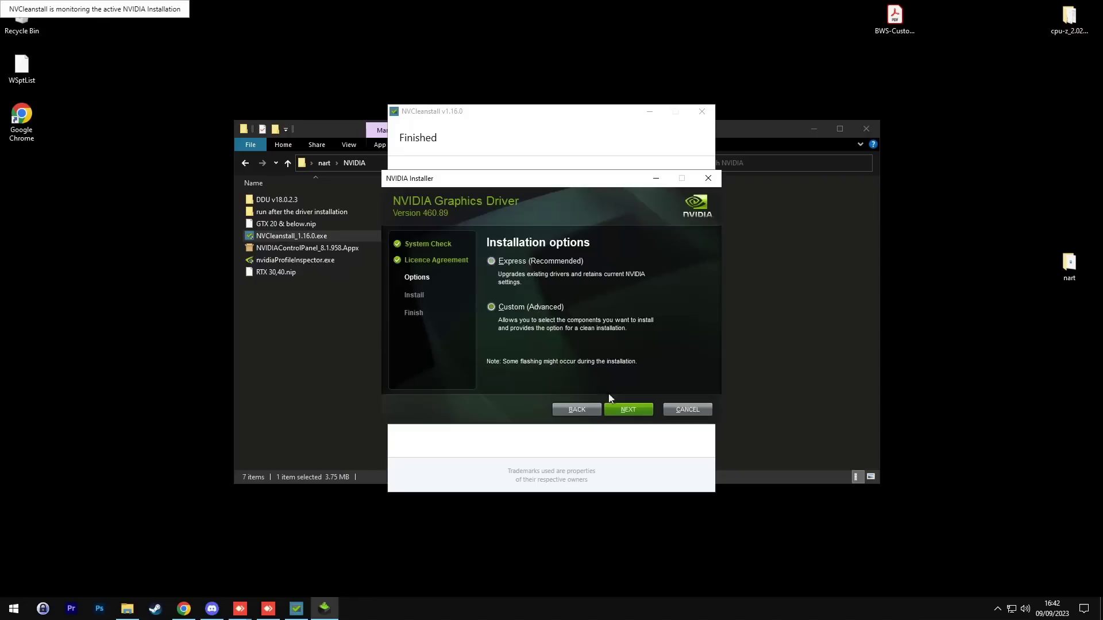
{"action": "left_click", "coordinate": [626, 410]}
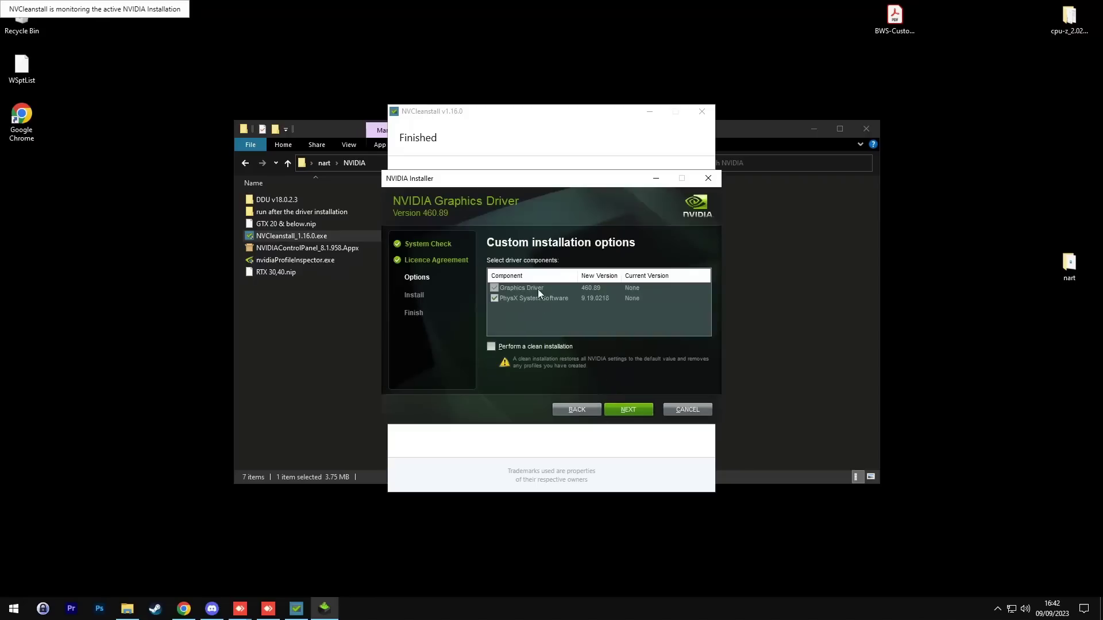
{"action": "left_click", "coordinate": [628, 410]}
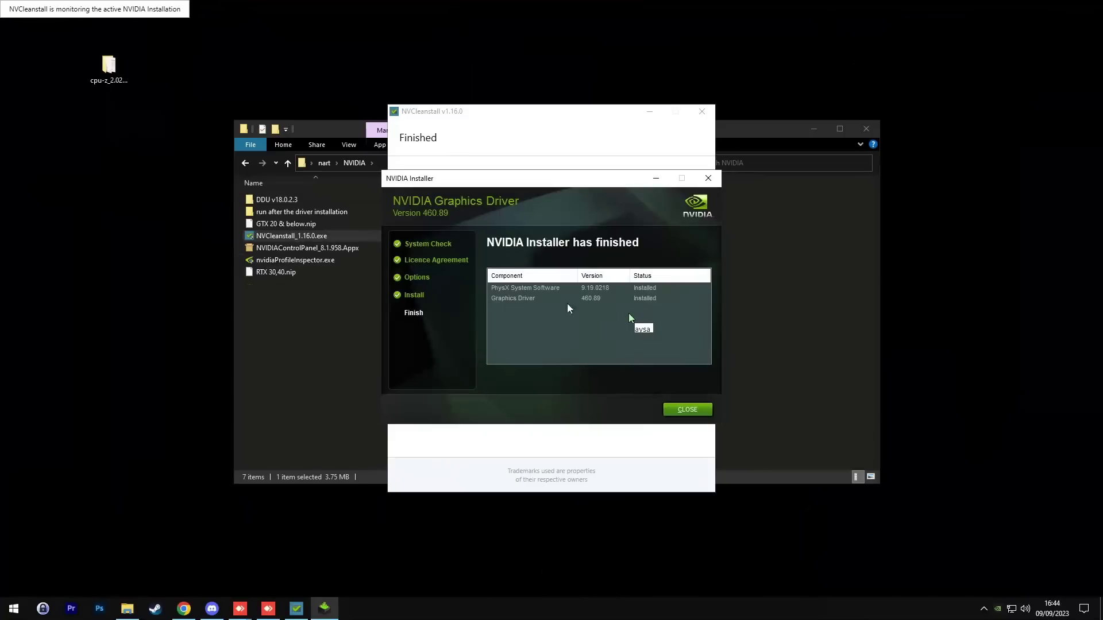
Close the NVIDIA installer and select the .reg files in 'run after the driver installation'
{"action": "left_click", "coordinate": [687, 410]}
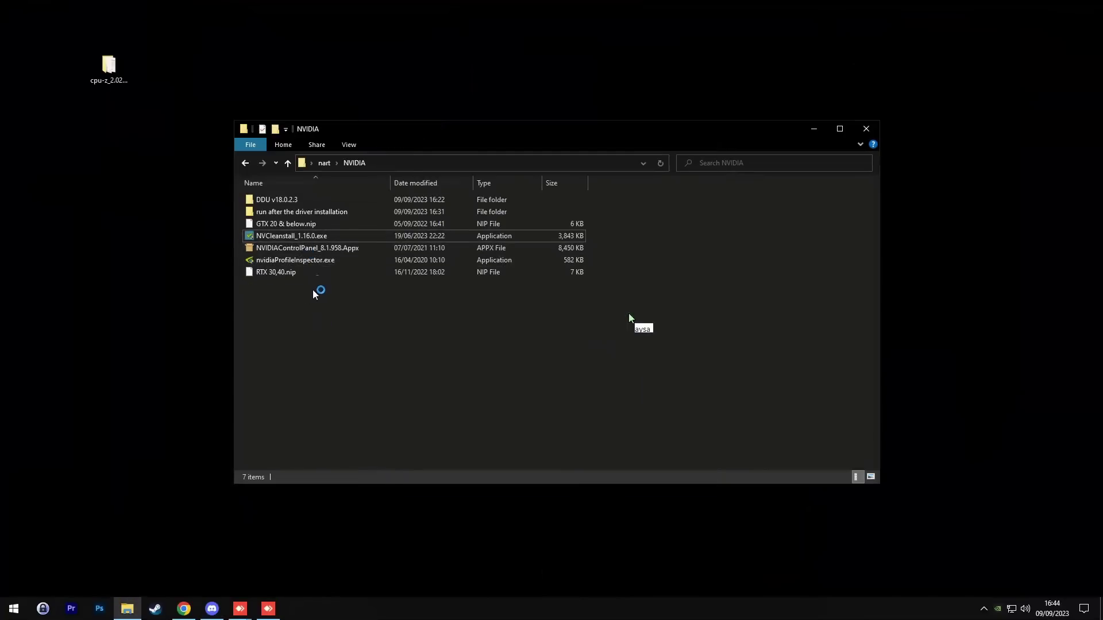
{"action": "double_click", "coordinate": [302, 212]}
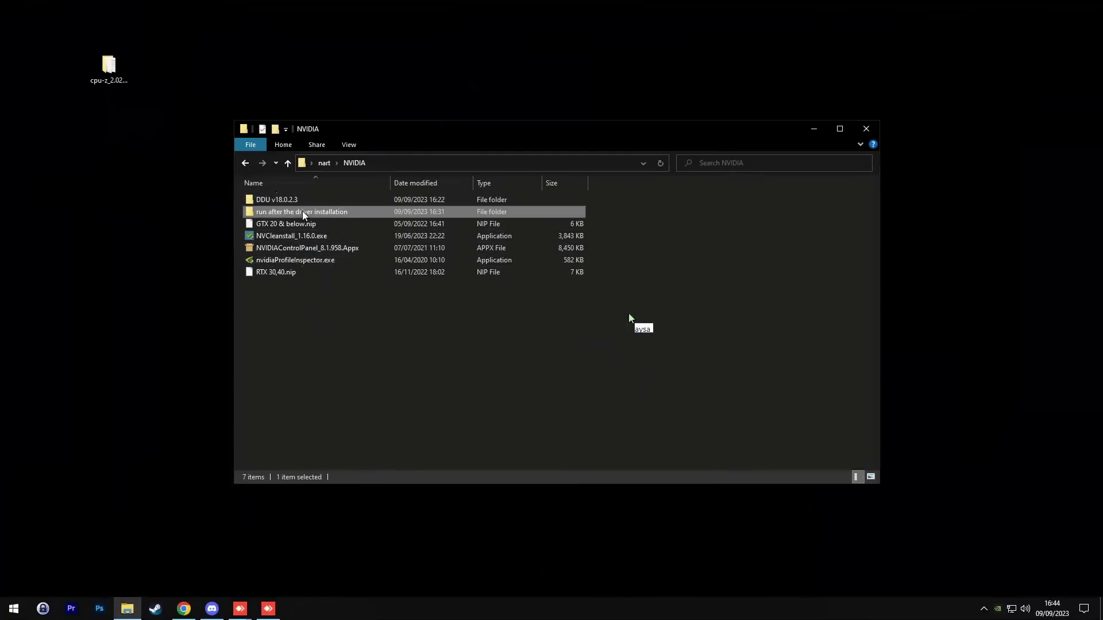
{"action": "left_click_drag", "start_coordinate": [309, 271], "coordinate": [300, 196]}
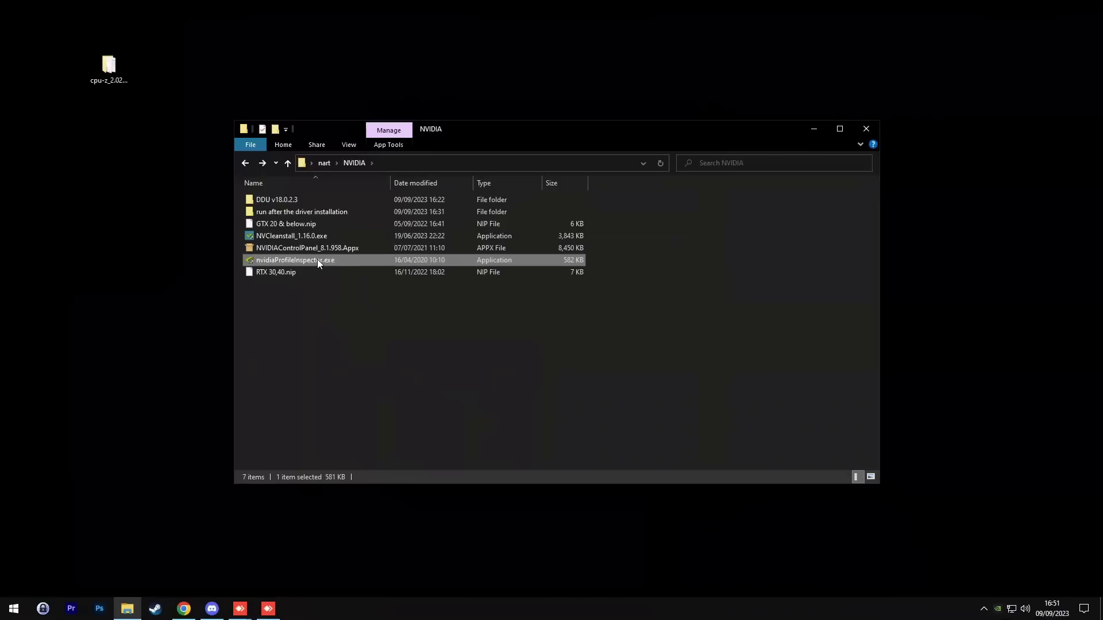
Launch NVIDIA Profile Inspector and browse its import dialog to Desktop > nart > NVIDIA
{"action": "double_click", "coordinate": [317, 259]}
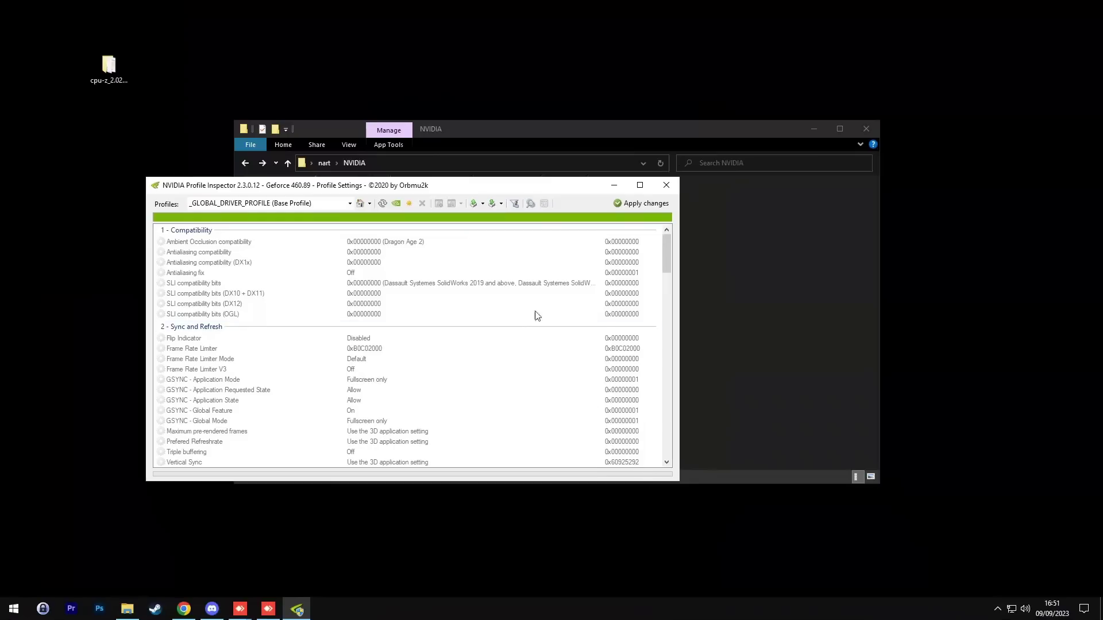
{"action": "left_click", "coordinate": [500, 204]}
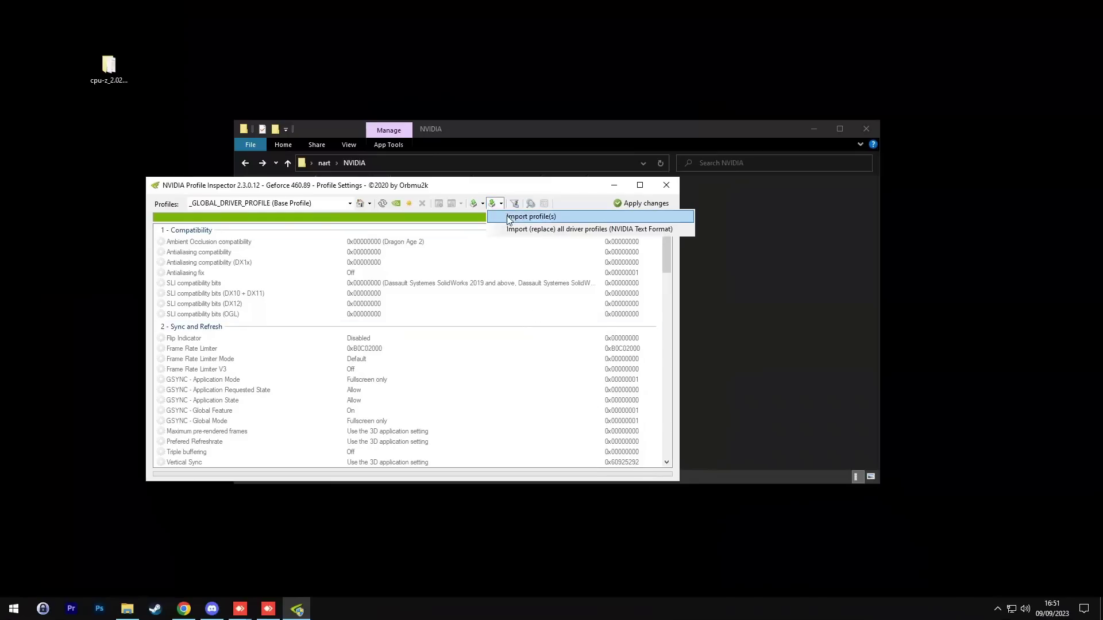
{"action": "left_click", "coordinate": [508, 217]}
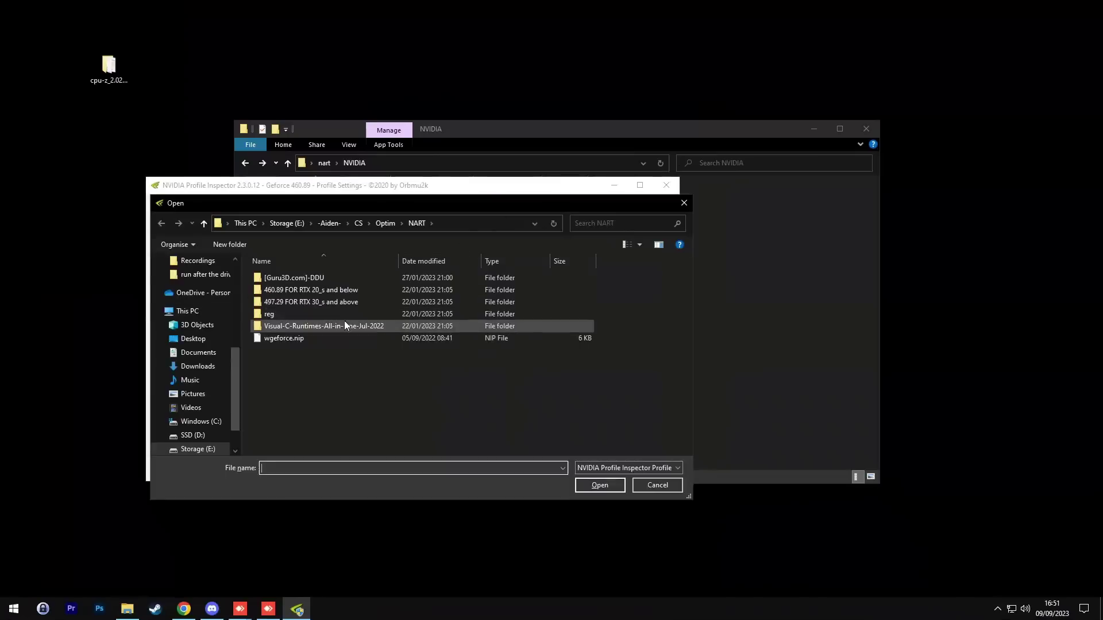
{"action": "left_click", "coordinate": [193, 339]}
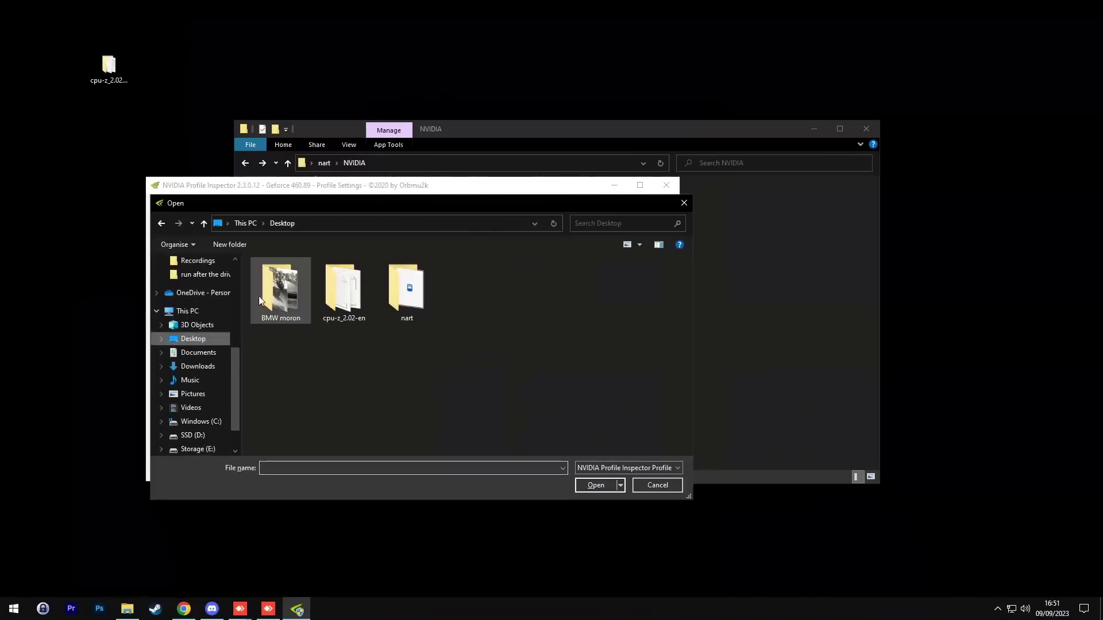
{"action": "double_click", "coordinate": [394, 297]}
{"action": "double_click", "coordinate": [291, 314]}
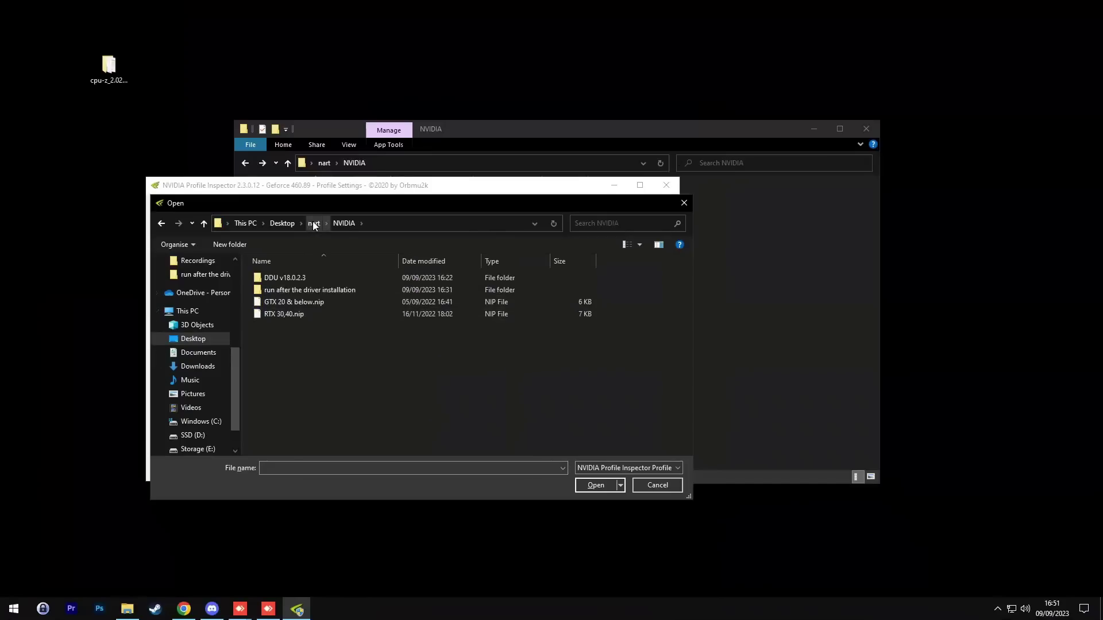
Import 'GTX 20 & below.nip', apply it to the global profile, and close Profile Inspector
{"action": "left_click", "coordinate": [292, 305]}
{"action": "left_click", "coordinate": [295, 314]}
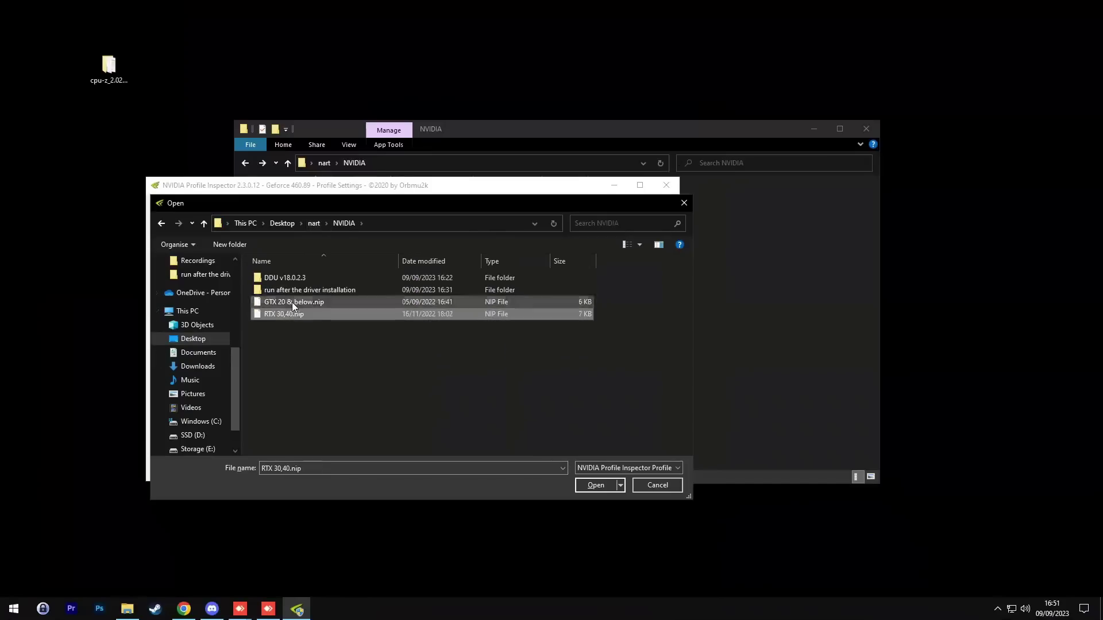
{"action": "left_click", "coordinate": [276, 303]}
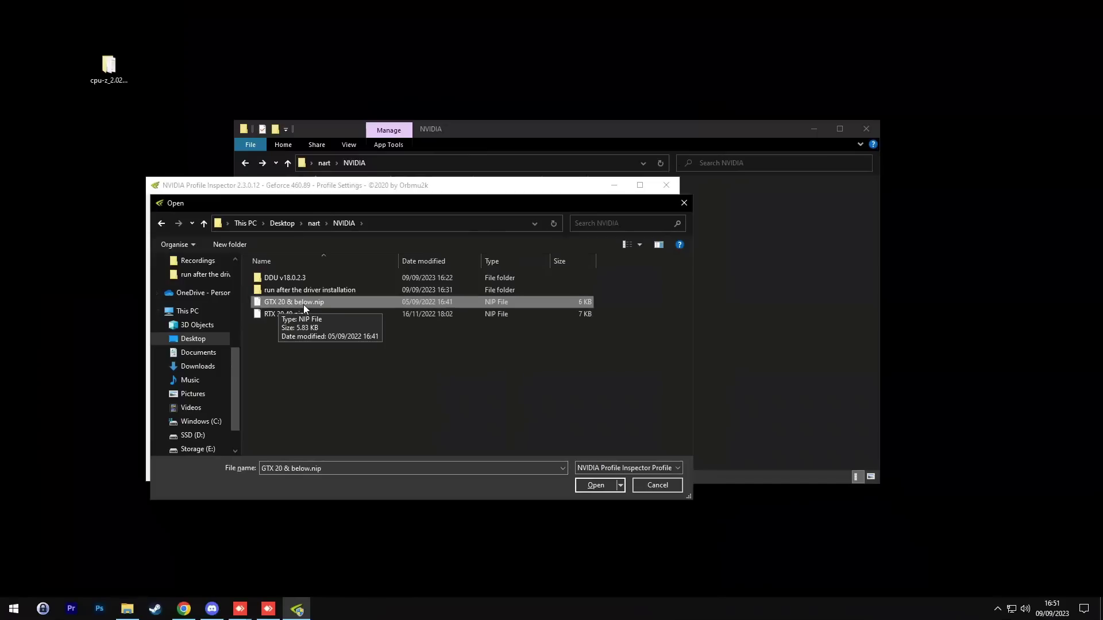
{"action": "left_click", "coordinate": [295, 317]}
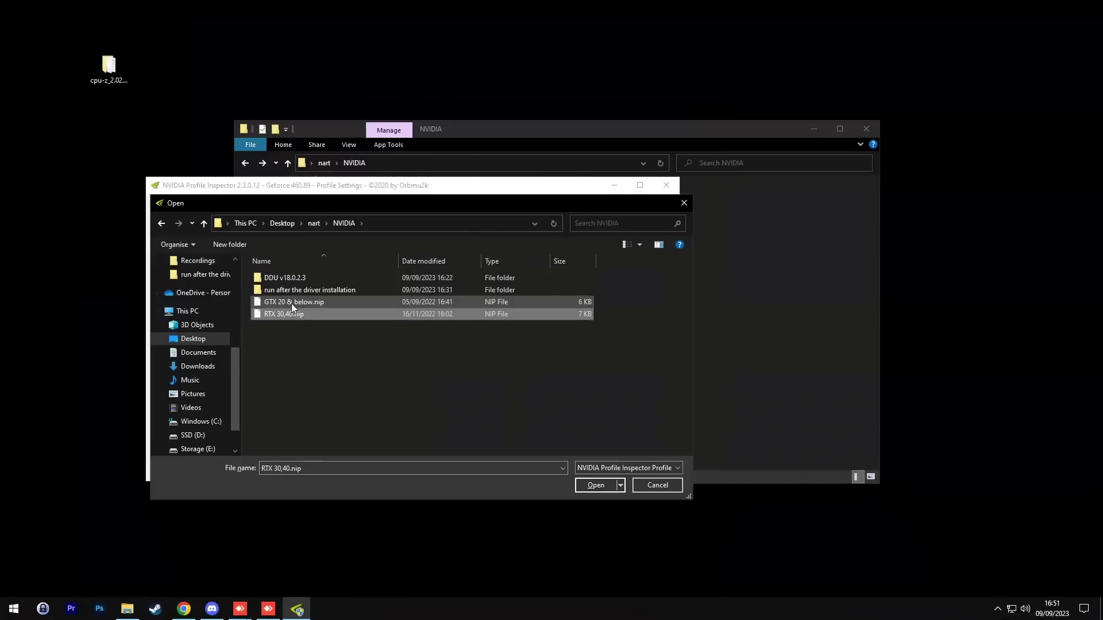
{"action": "left_click", "coordinate": [289, 302]}
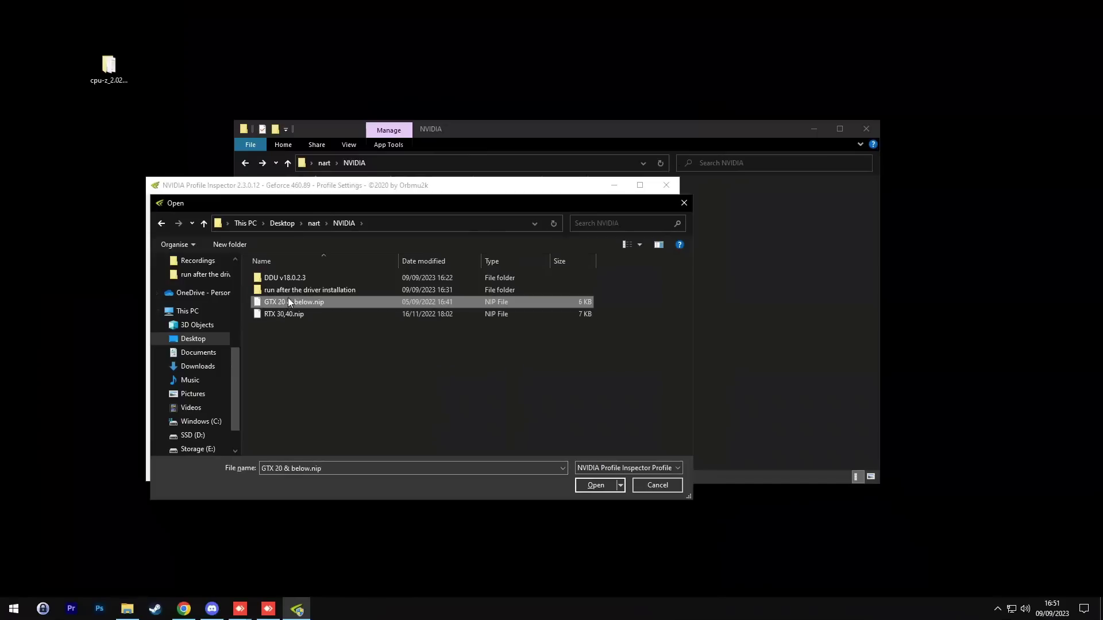
{"action": "left_click", "coordinate": [592, 489]}
{"action": "left_click", "coordinate": [599, 340]}
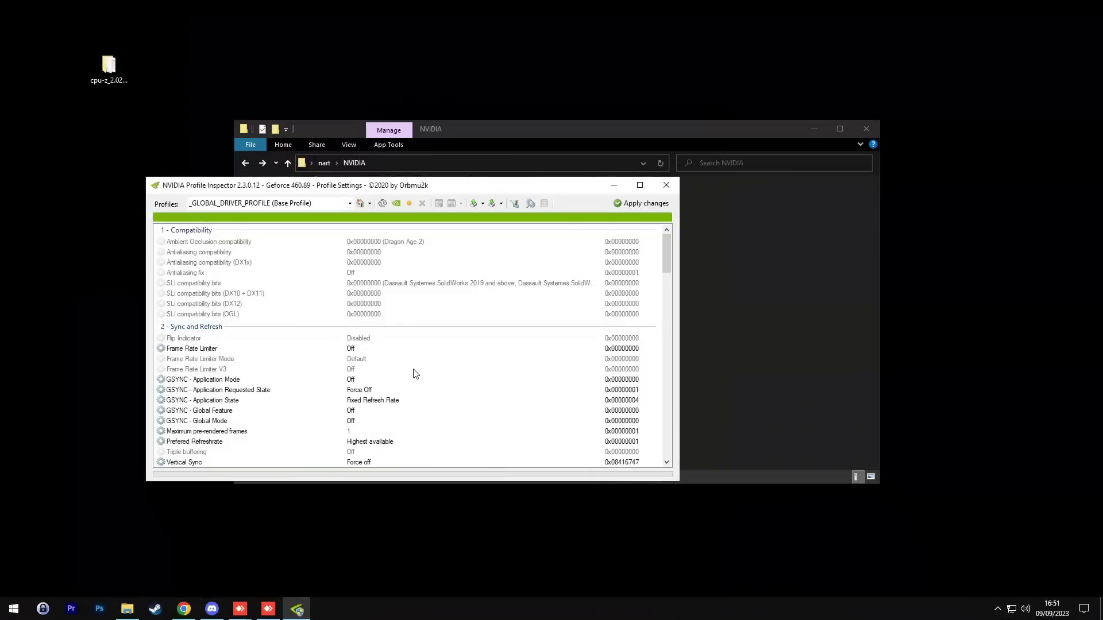
{"action": "left_click", "coordinate": [647, 204]}
{"action": "left_click", "coordinate": [666, 185]}
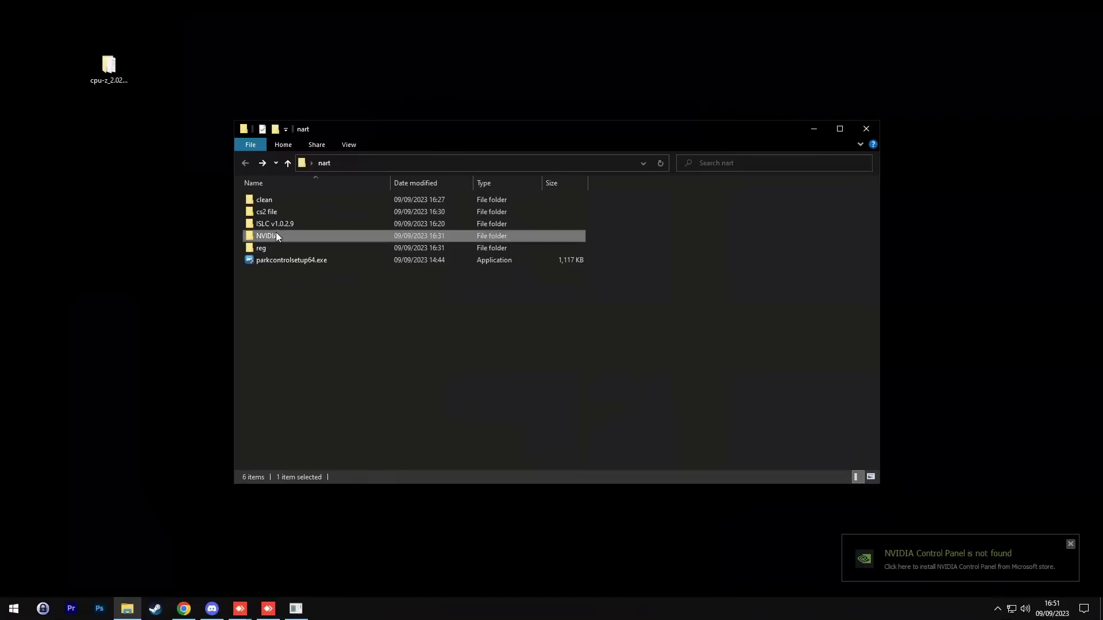
Install NVIDIA Control Panel 8.1.958.0 from NVIDIAControlPanel_8.1.958.Appx, accepting its licence
{"action": "double_click", "coordinate": [275, 232]}
{"action": "double_click", "coordinate": [281, 250]}
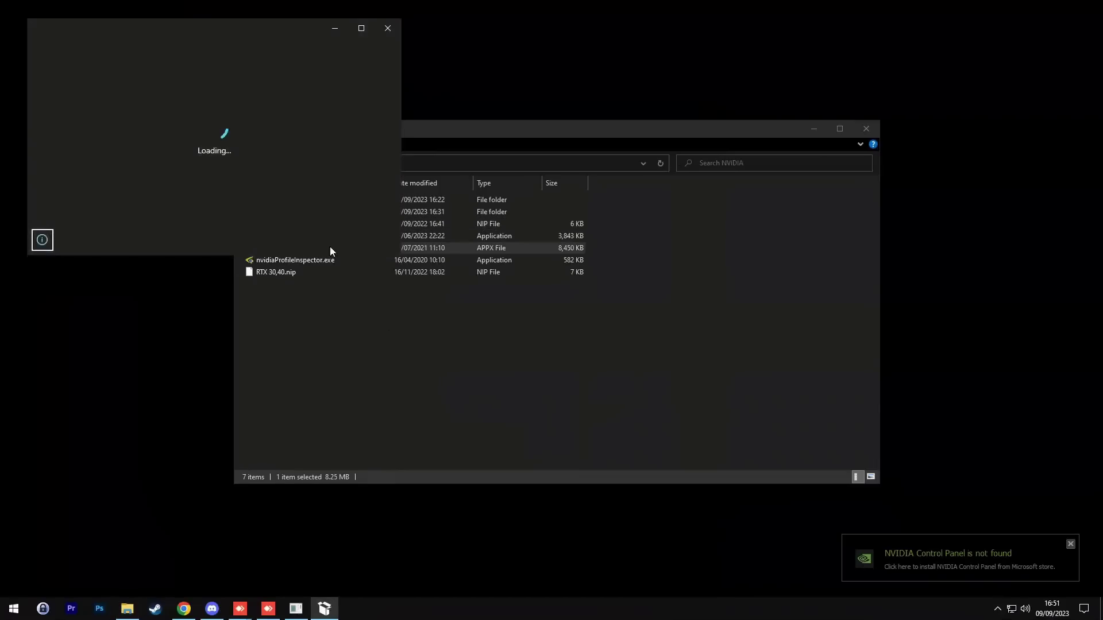
{"action": "left_click", "coordinate": [330, 218]}
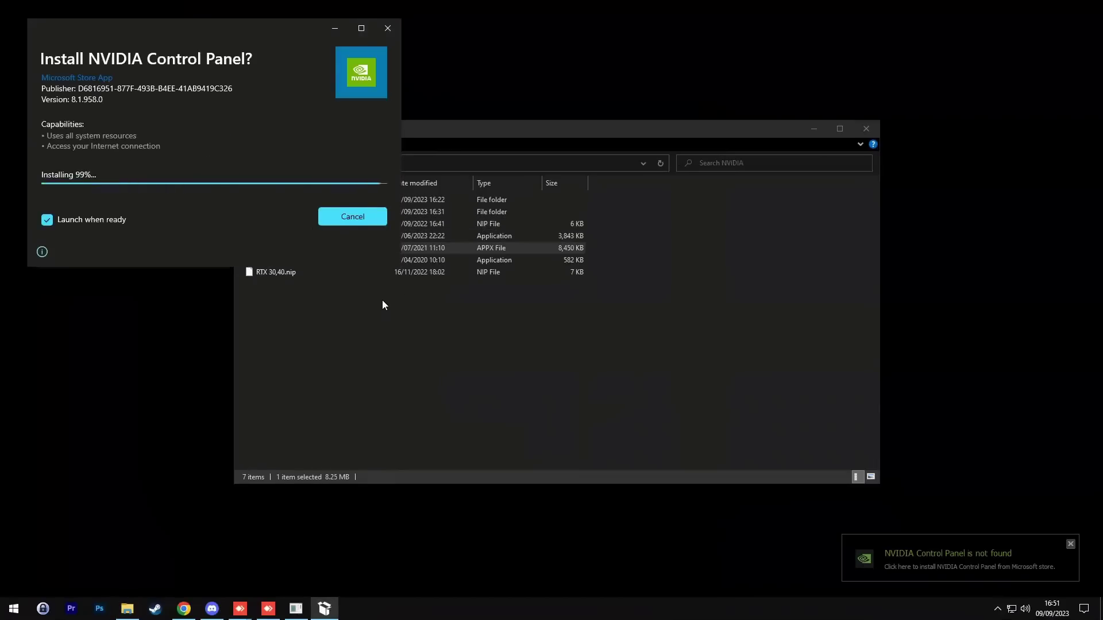
{"action": "left_click", "coordinate": [637, 418]}
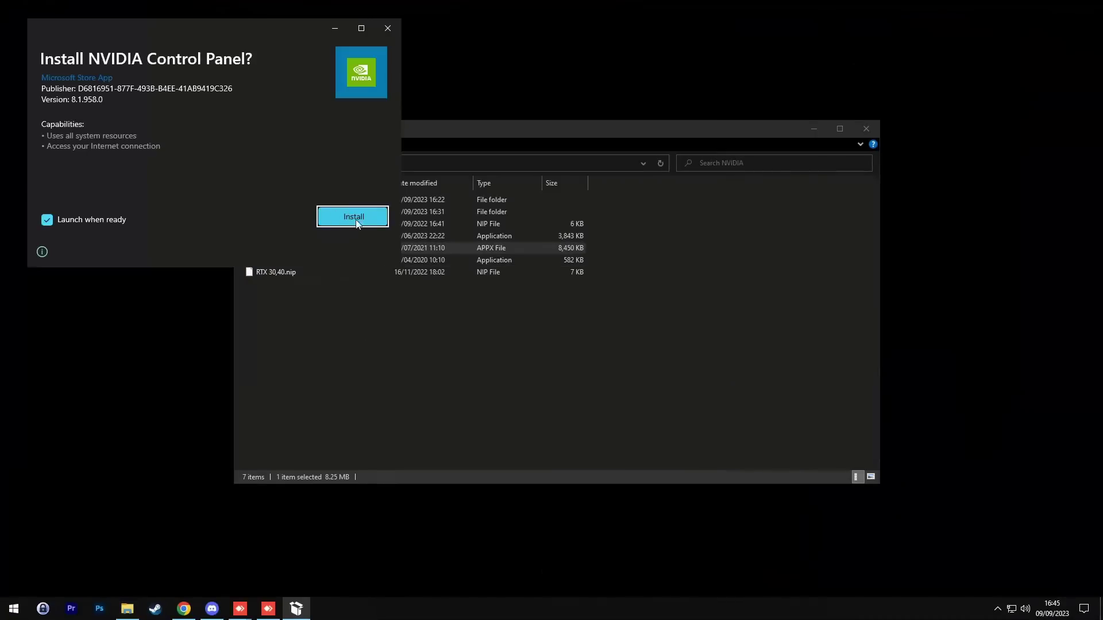
{"action": "left_click", "coordinate": [388, 28]}
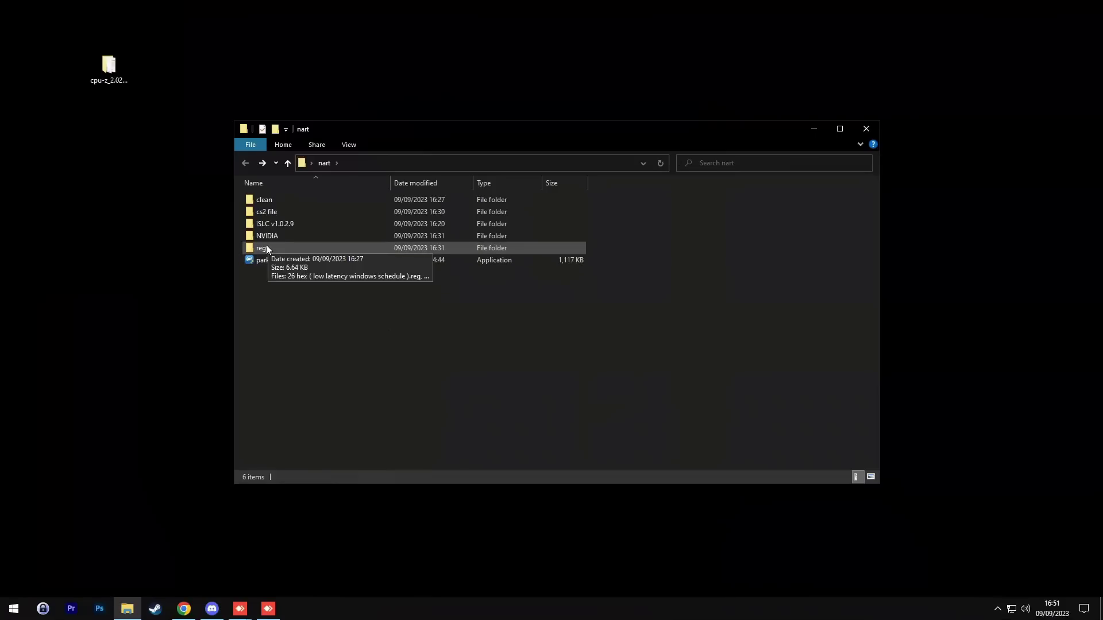
Review NT MULTIMEDIA.reg and the low-latency scheduling file in nart's reg folder, then return to nart
{"action": "double_click", "coordinate": [267, 248]}
{"action": "left_click", "coordinate": [287, 211]}
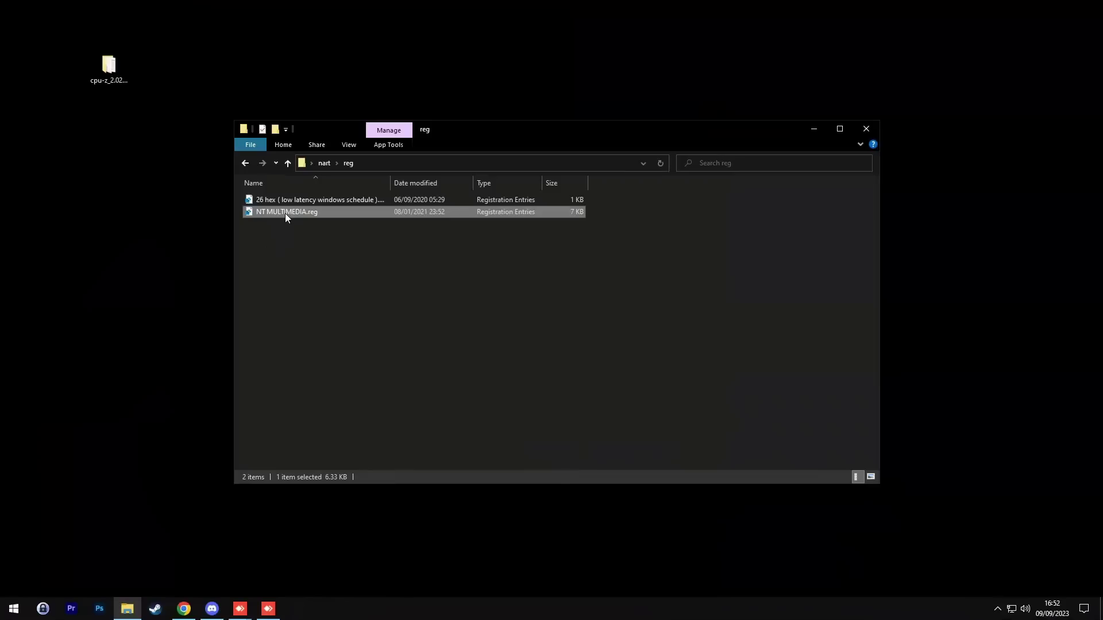
{"action": "left_click", "coordinate": [276, 215], "text": "ctrl"}
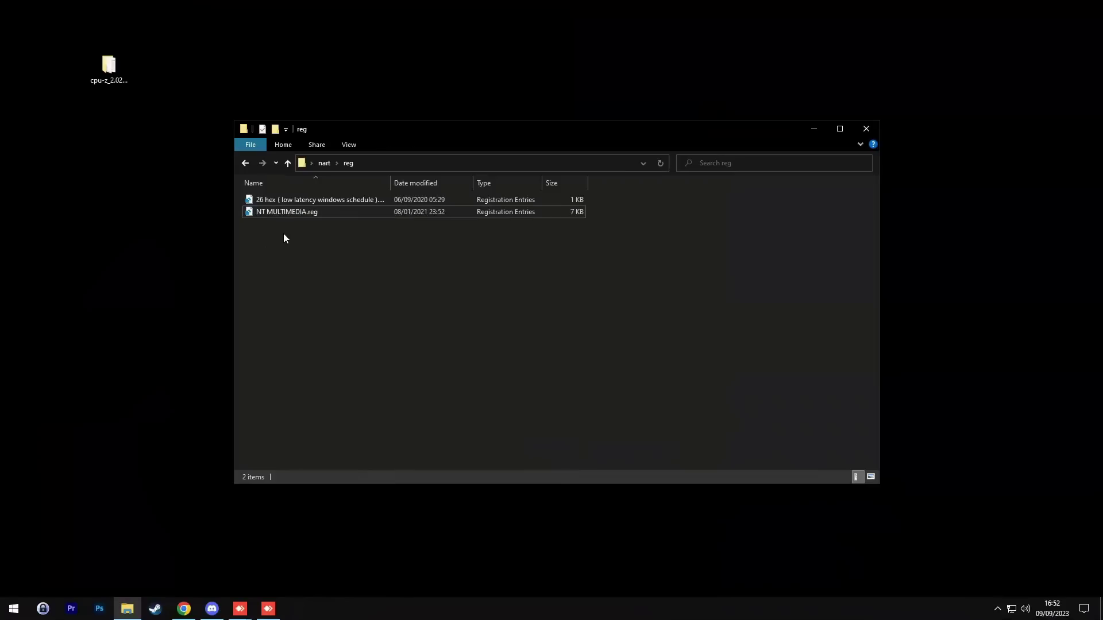
{"action": "left_click", "coordinate": [265, 201]}
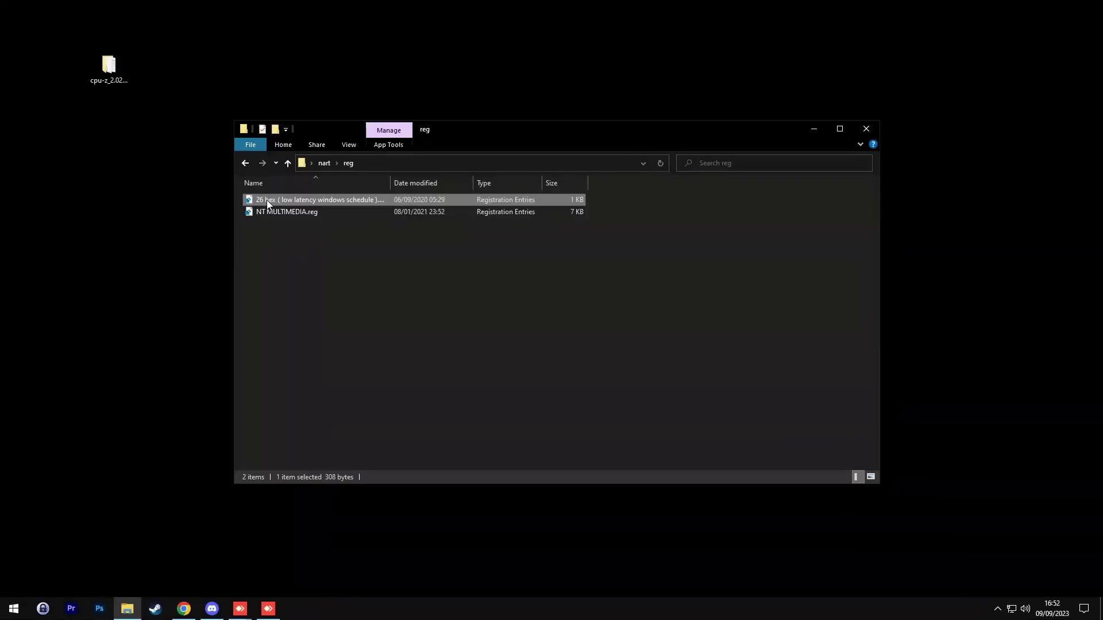
{"action": "key", "text": "BackSpace"}
{"action": "right_click", "coordinate": [151, 196]}
Set image settings to 'Use the advanced 3D image settings' and apply
{"action": "left_click", "coordinate": [328, 329]}
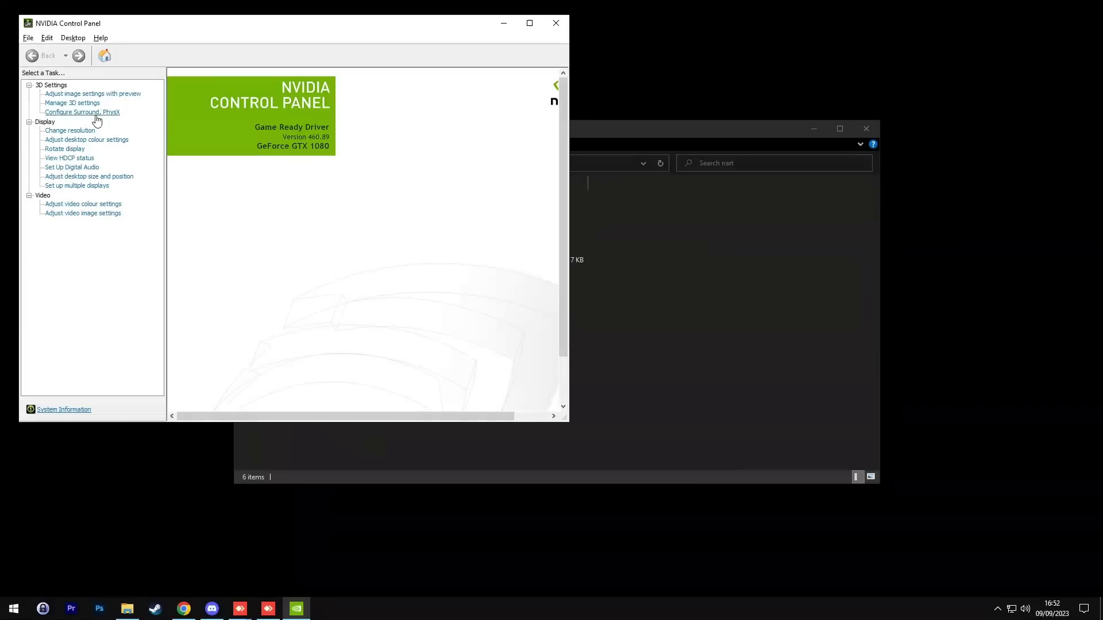
{"action": "left_click", "coordinate": [102, 96]}
{"action": "left_click", "coordinate": [348, 290]}
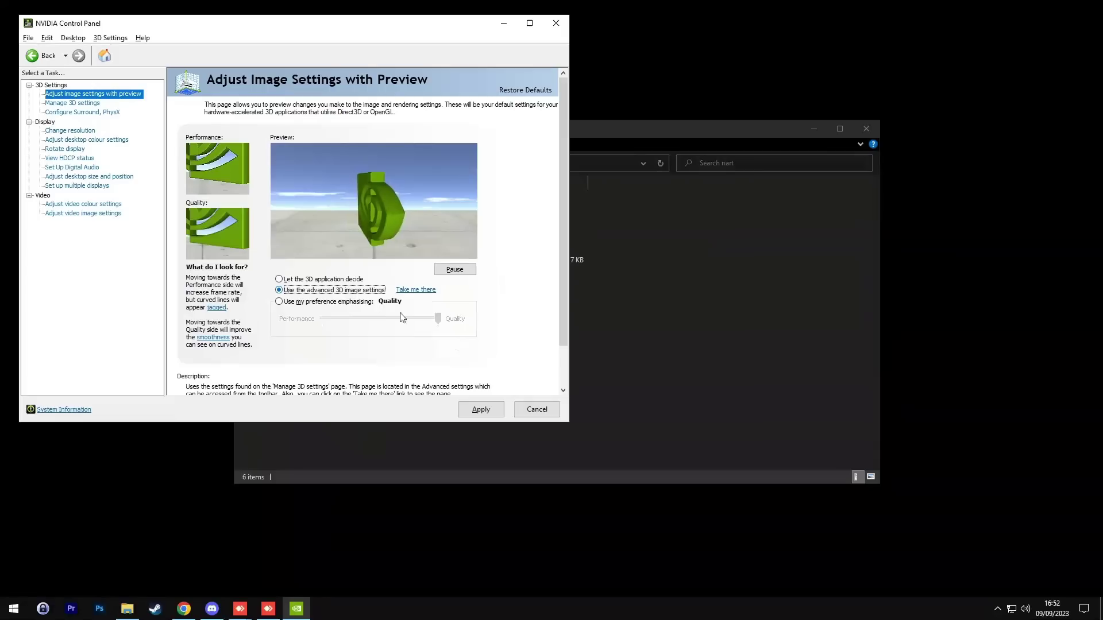
{"action": "left_click", "coordinate": [480, 410]}
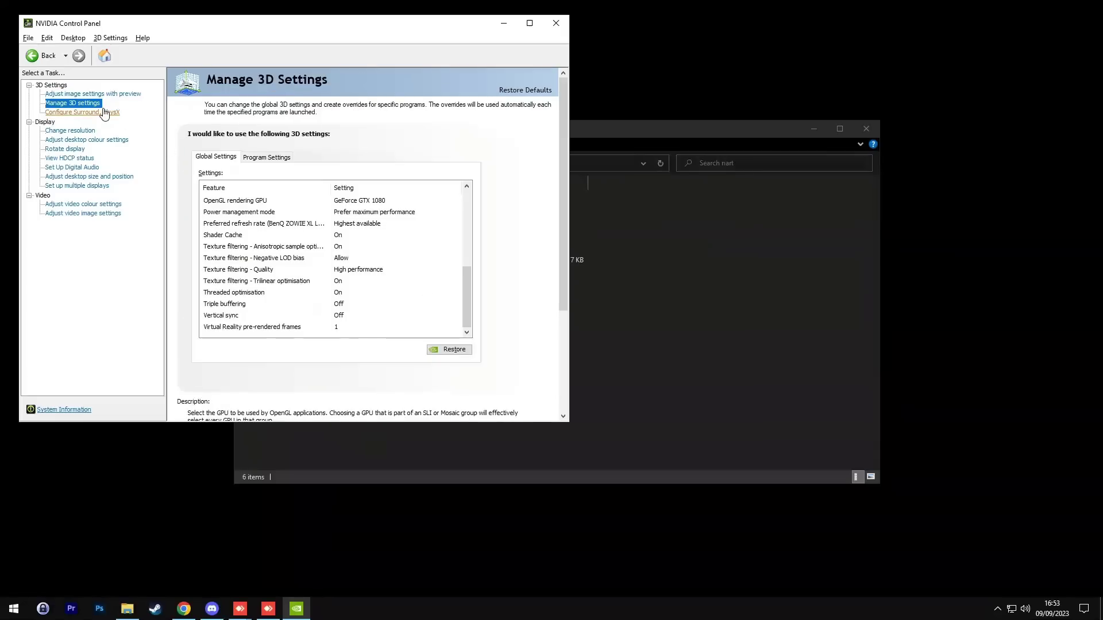
Set the PhysX processor to GeForce GTX 1080 and apply
{"action": "left_click", "coordinate": [104, 112]}
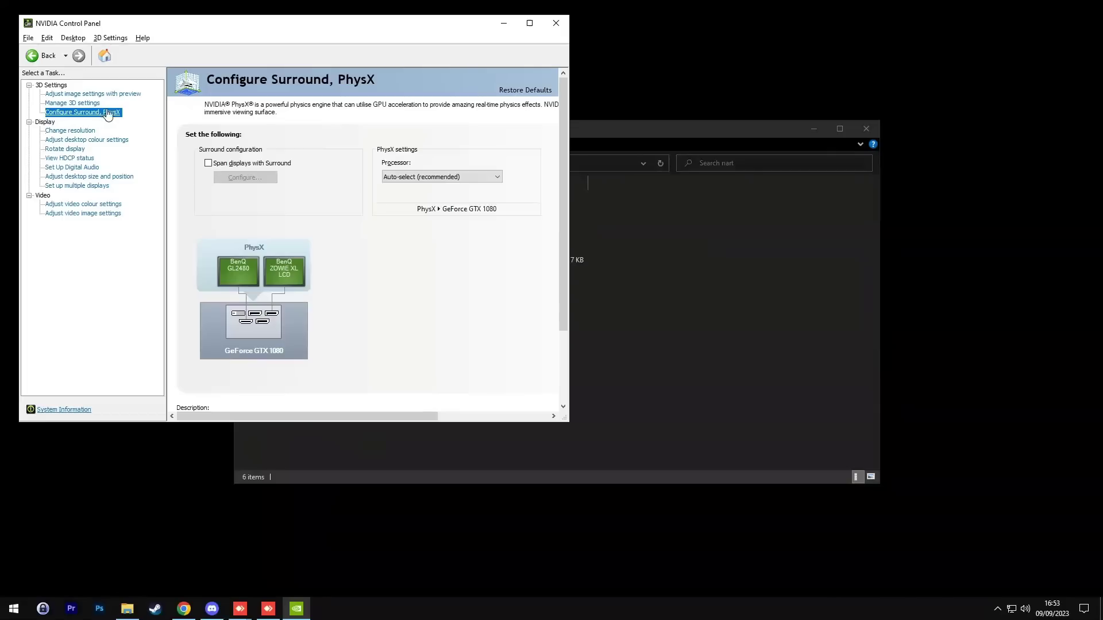
{"action": "left_click", "coordinate": [436, 177]}
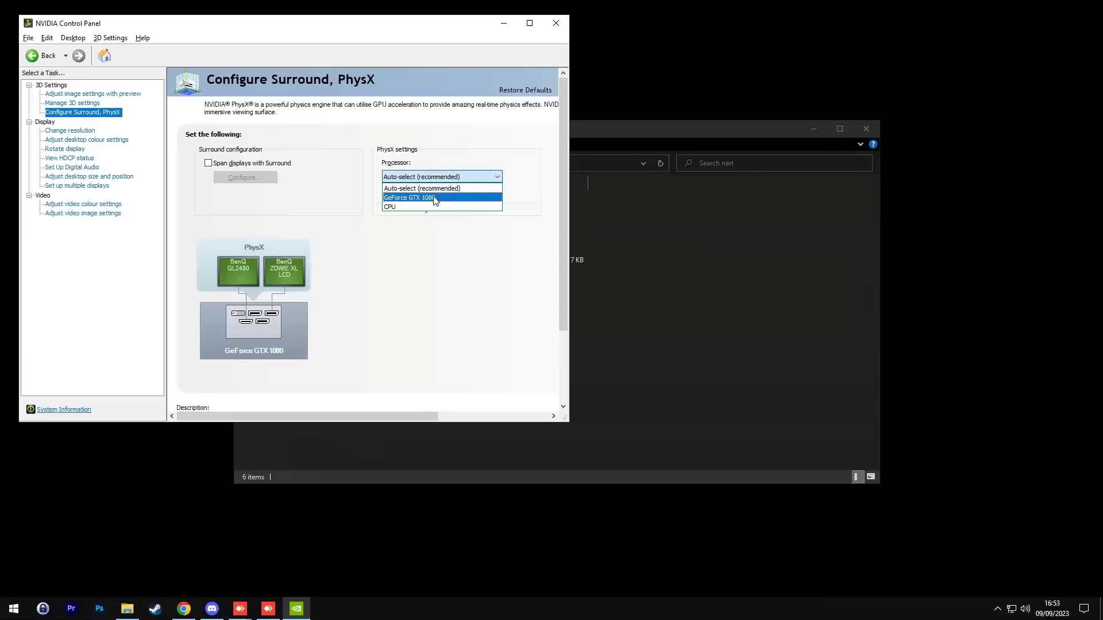
{"action": "left_click", "coordinate": [437, 196]}
{"action": "left_click", "coordinate": [485, 410]}
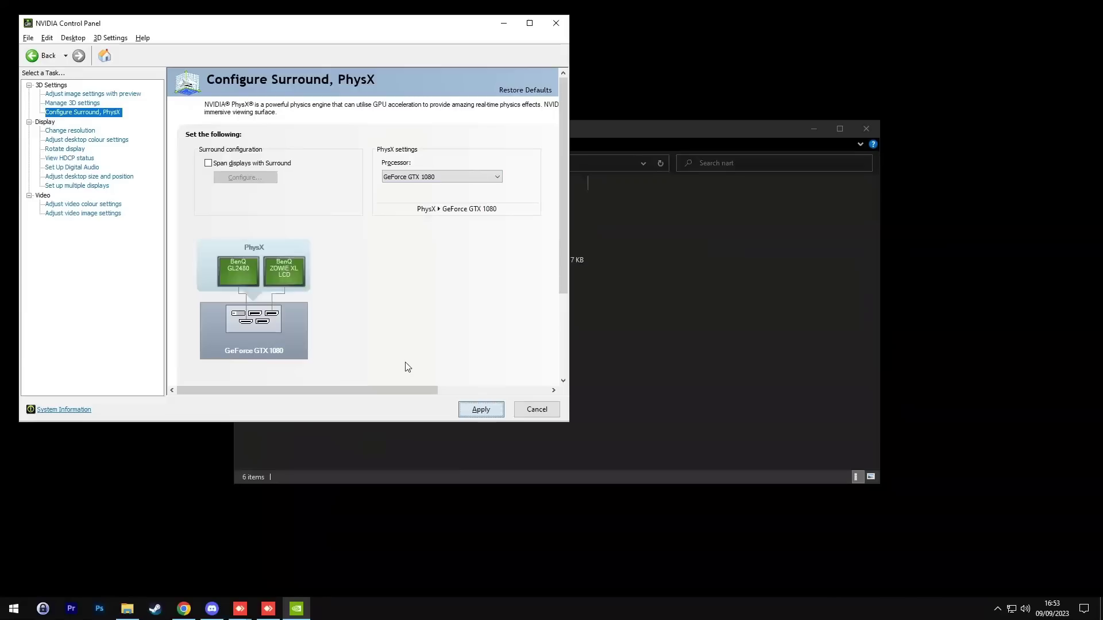
Go from Change resolution to the Adjust desktop size and position page, showing GPU scaling
{"action": "left_click", "coordinate": [85, 131]}
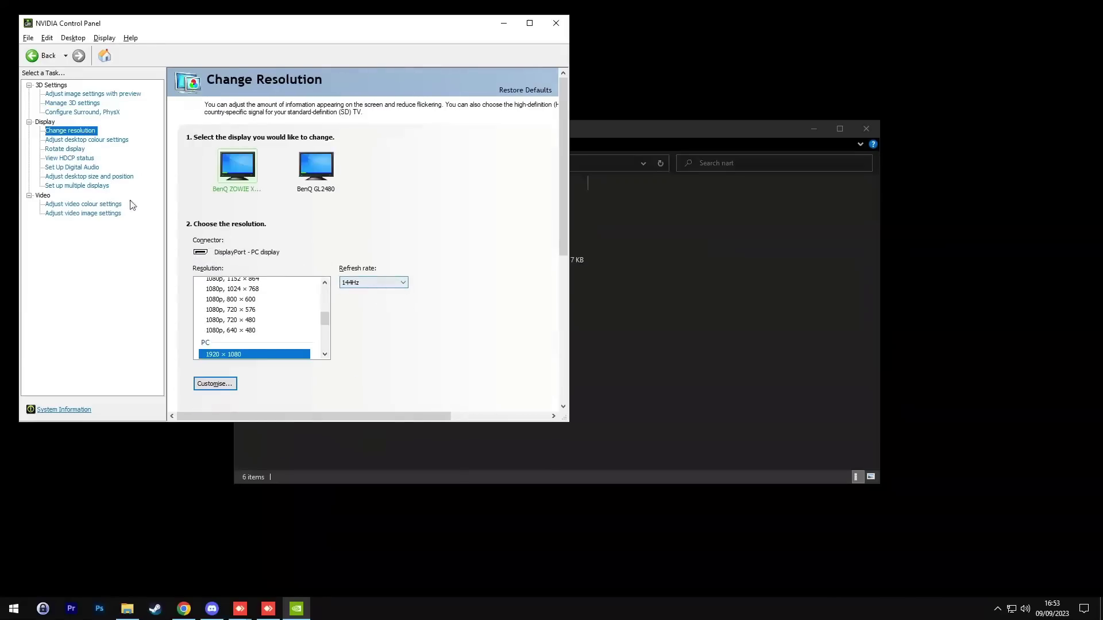
{"action": "left_click", "coordinate": [89, 177]}
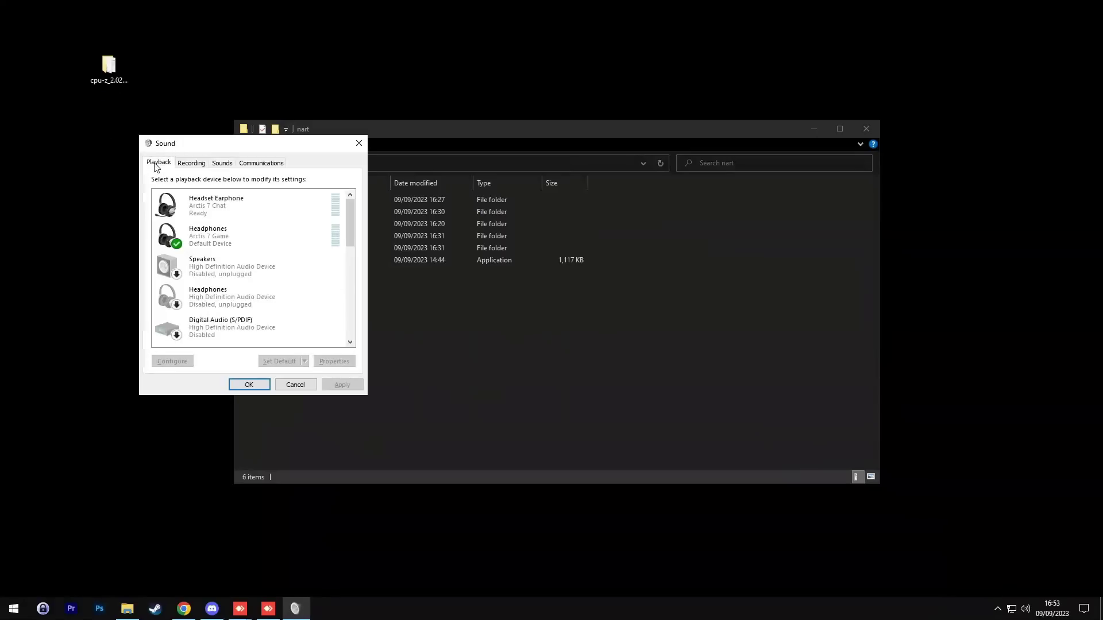
Disable the Microphone Array recording device and close the Sound dialog with OK
{"action": "scroll", "coordinate": [215, 273], "scroll_direction": "down", "scroll_amount": 5}
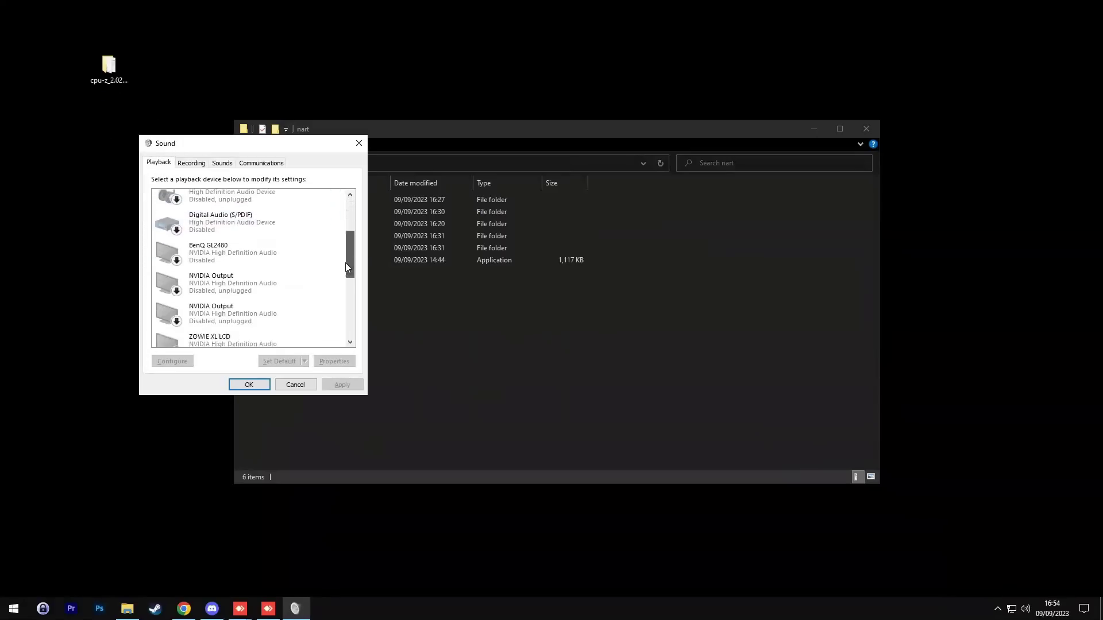
{"action": "left_click_drag", "start_coordinate": [344, 309], "coordinate": [344, 240]}
{"action": "key", "text": "ctrl+Tab"}
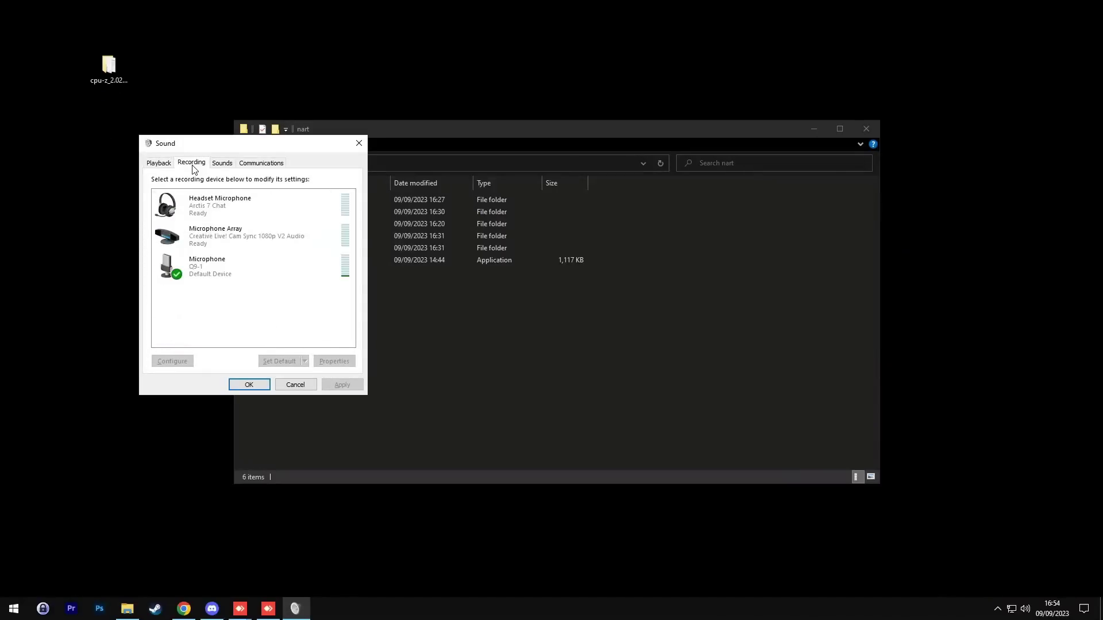
{"action": "left_click", "coordinate": [221, 242]}
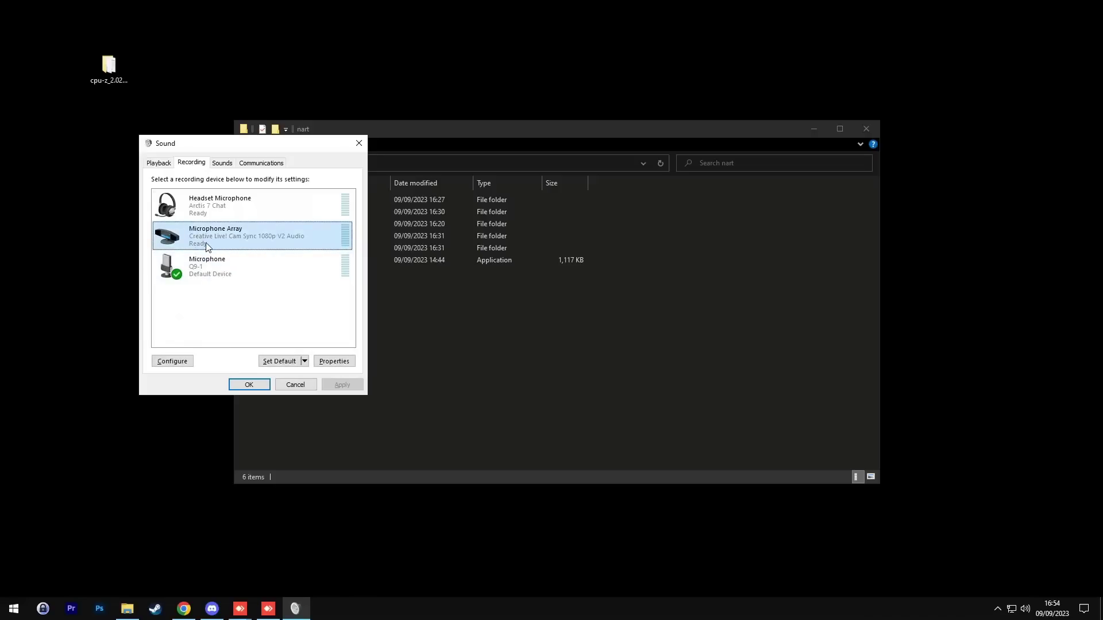
{"action": "right_click", "coordinate": [207, 247]}
{"action": "left_click", "coordinate": [228, 266]}
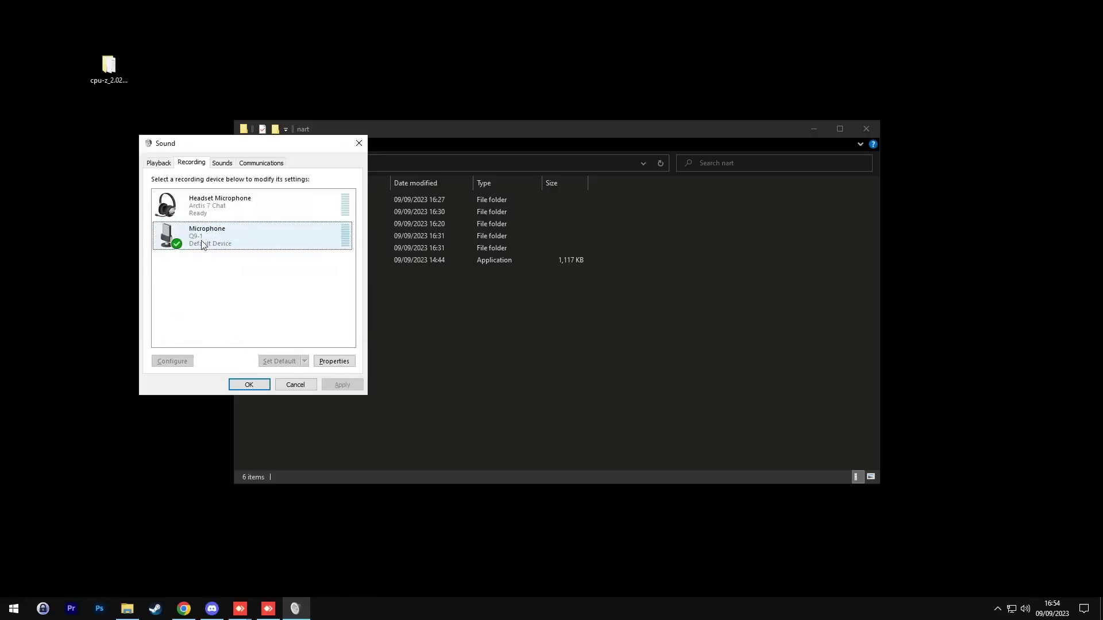
{"action": "left_click", "coordinate": [247, 385]}
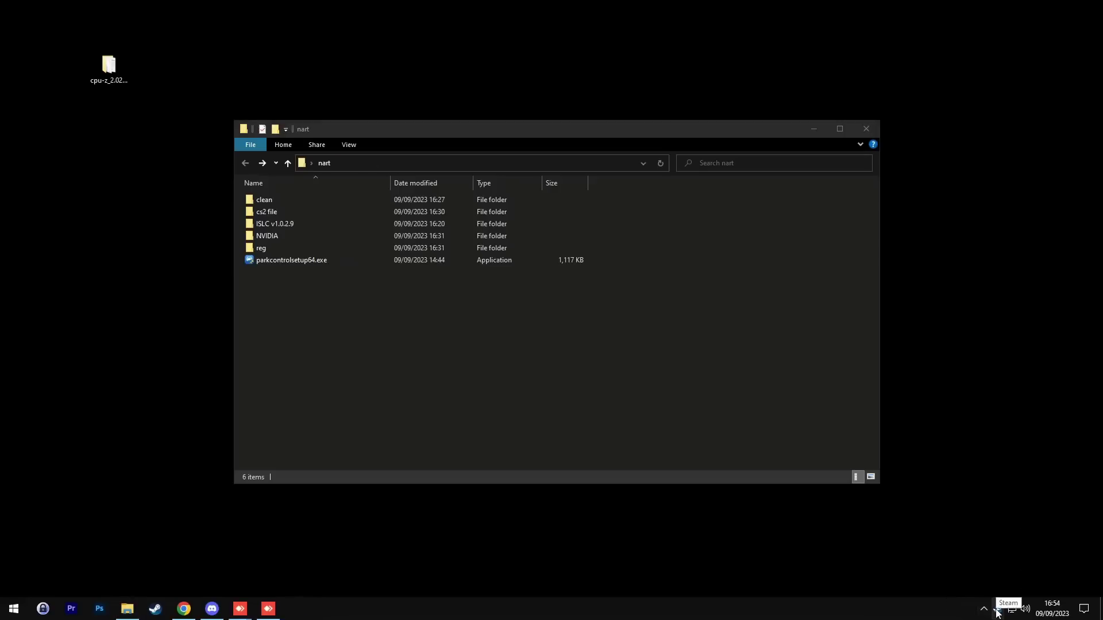
Open Steam settings and turn off animated avatars and avatar frames in Friends & Chat
{"action": "right_click", "coordinate": [997, 609]}
{"action": "left_click", "coordinate": [777, 540]}
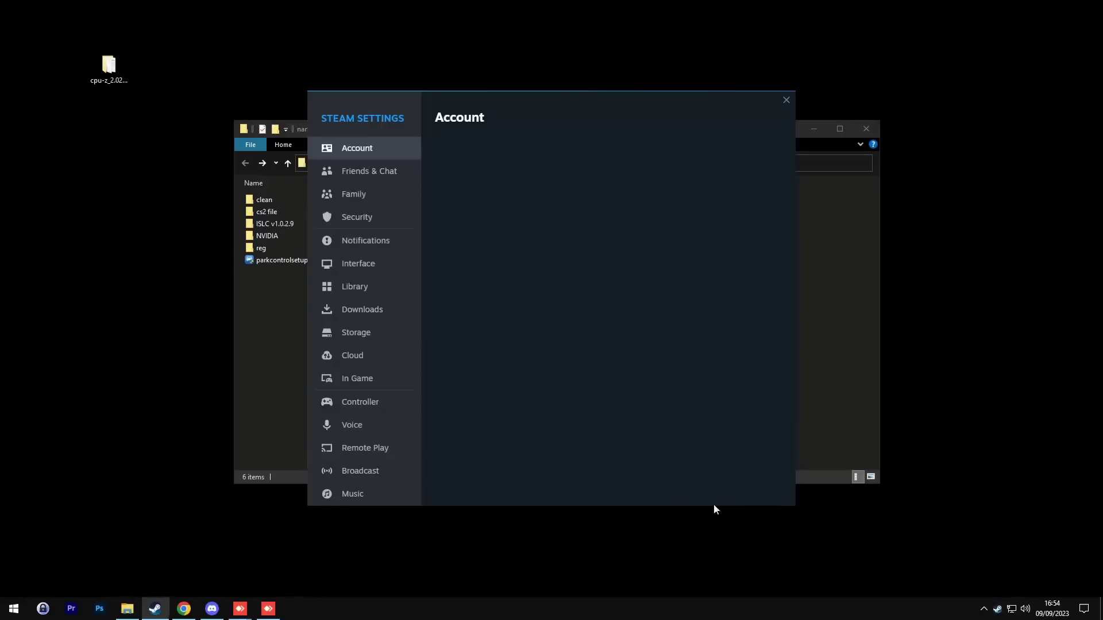
{"action": "left_click", "coordinate": [387, 178]}
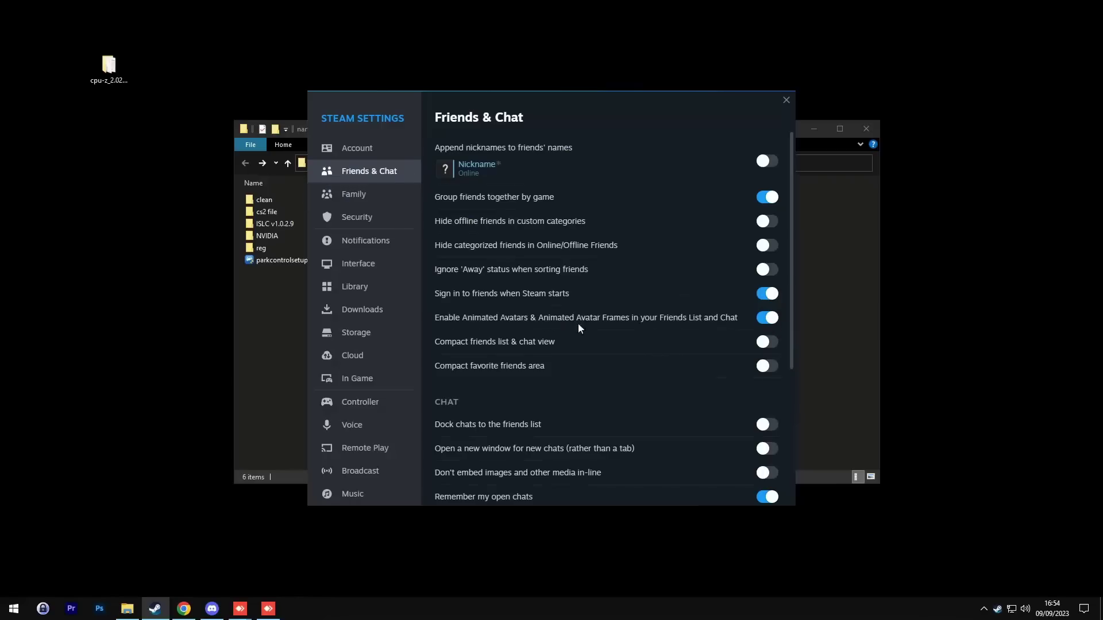
{"action": "left_click", "coordinate": [767, 318]}
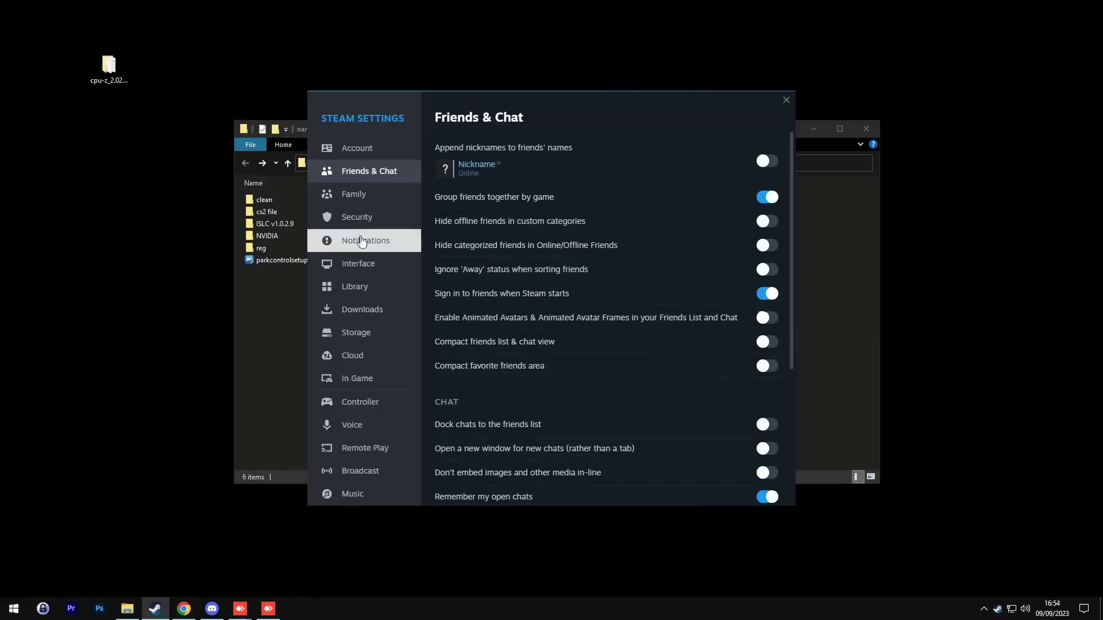
Turn off GPU accelerated rendering in web views and acknowledge the restart notice
{"action": "left_click", "coordinate": [348, 264]}
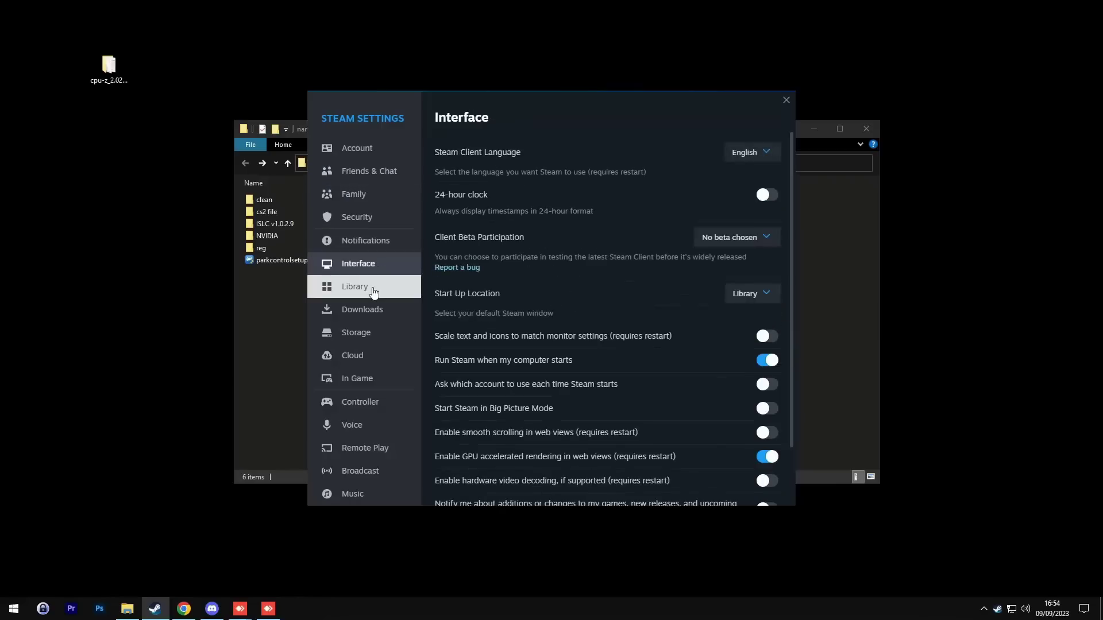
{"action": "scroll", "coordinate": [735, 359], "scroll_direction": "down", "scroll_amount": 2}
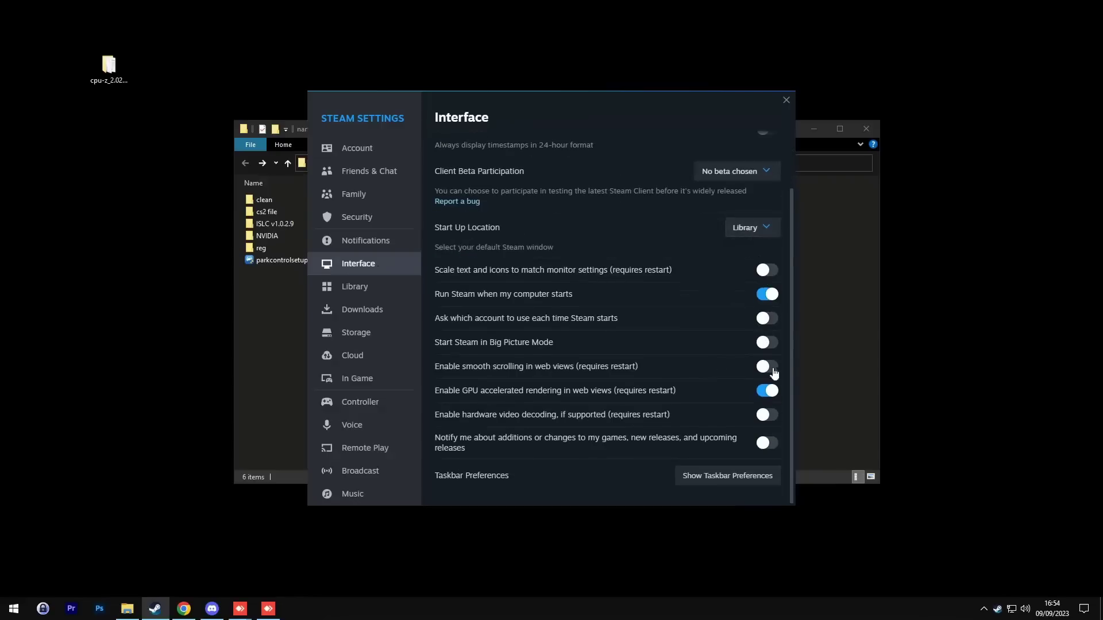
{"action": "left_click", "coordinate": [766, 392]}
{"action": "left_click", "coordinate": [611, 327]}
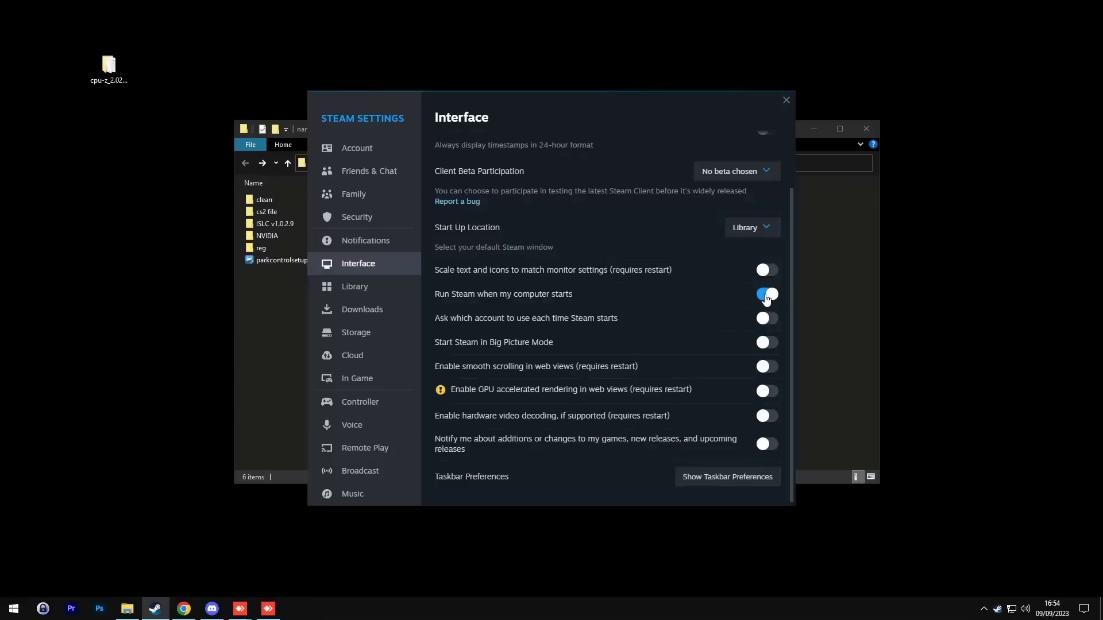
Turn on Low Bandwidth, Low Performance and Disable Community Content, then check Remote Play and Broadcast
{"action": "left_click", "coordinate": [390, 293]}
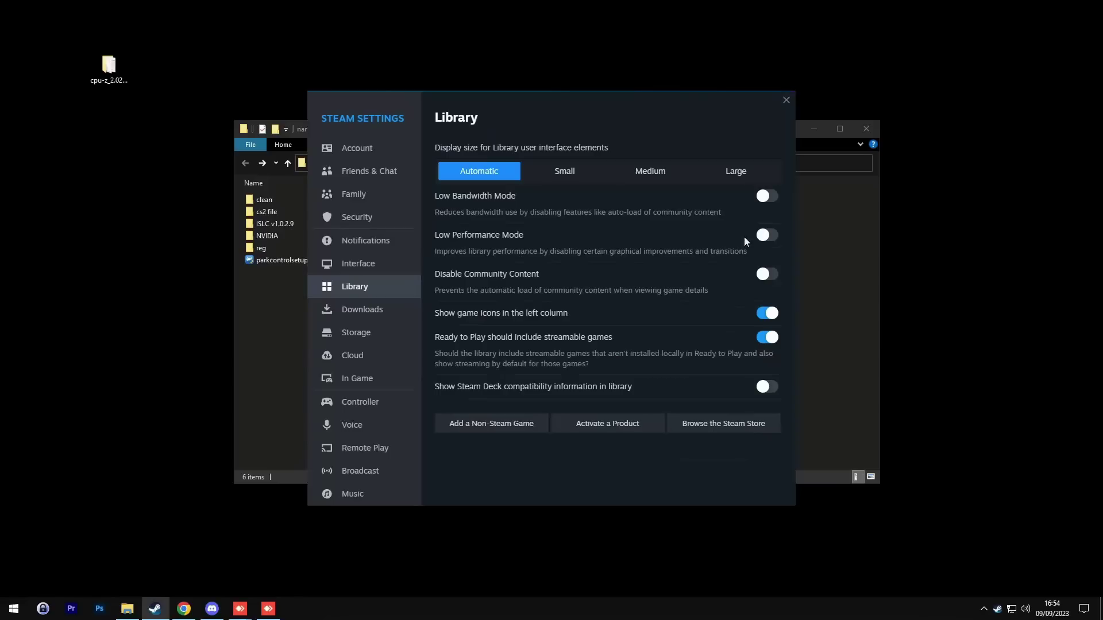
{"action": "left_click", "coordinate": [768, 197]}
{"action": "left_click", "coordinate": [767, 235]}
{"action": "left_click", "coordinate": [770, 276]}
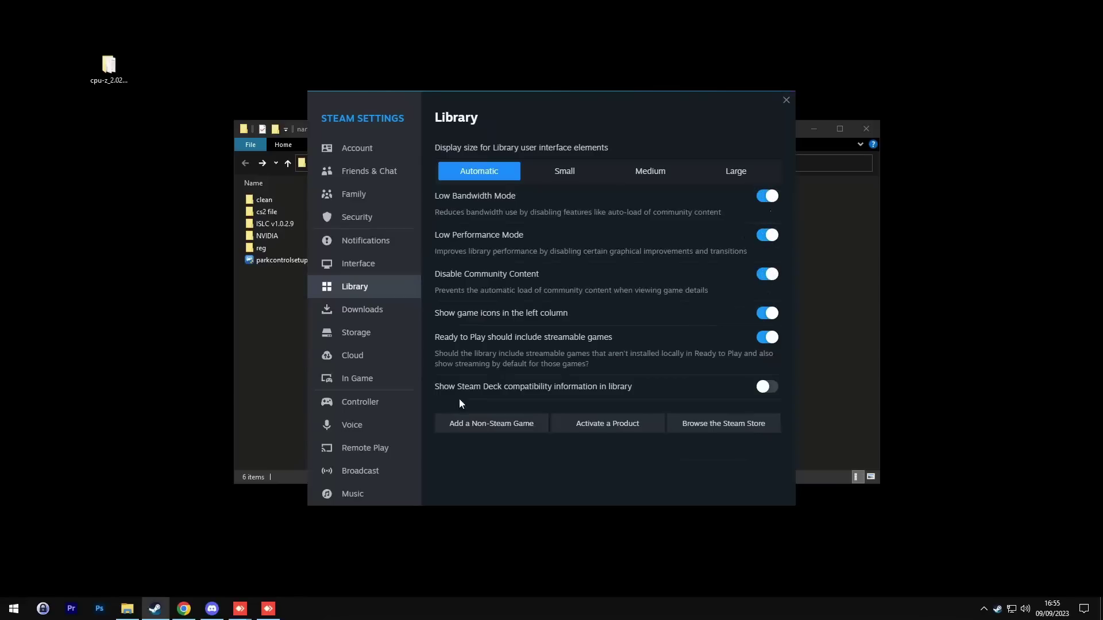
{"action": "left_click", "coordinate": [380, 449]}
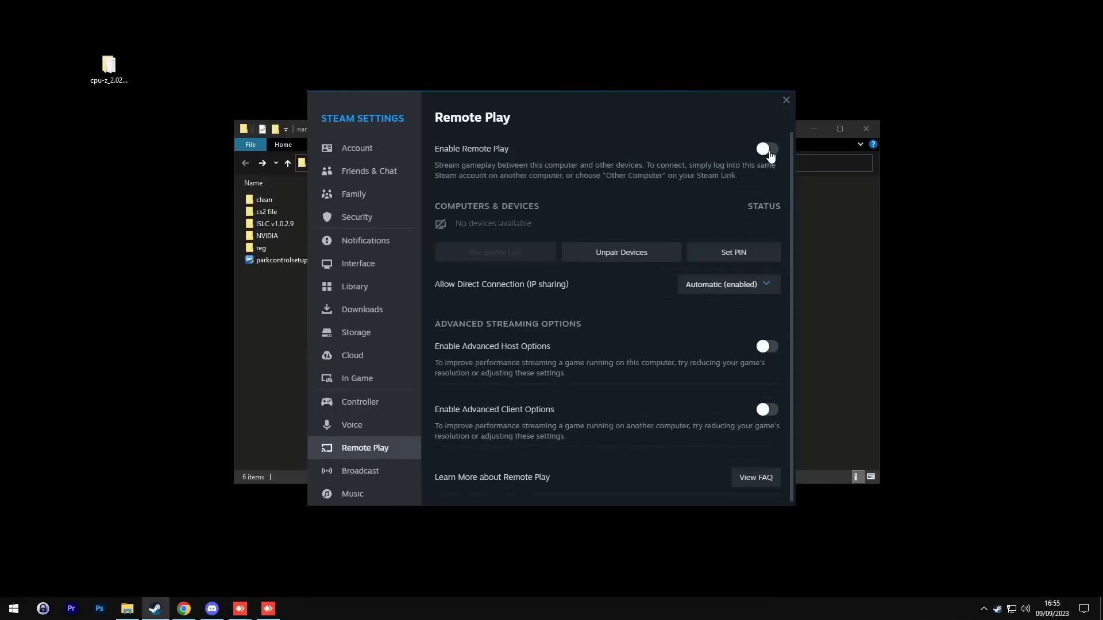
{"action": "left_click", "coordinate": [361, 470]}
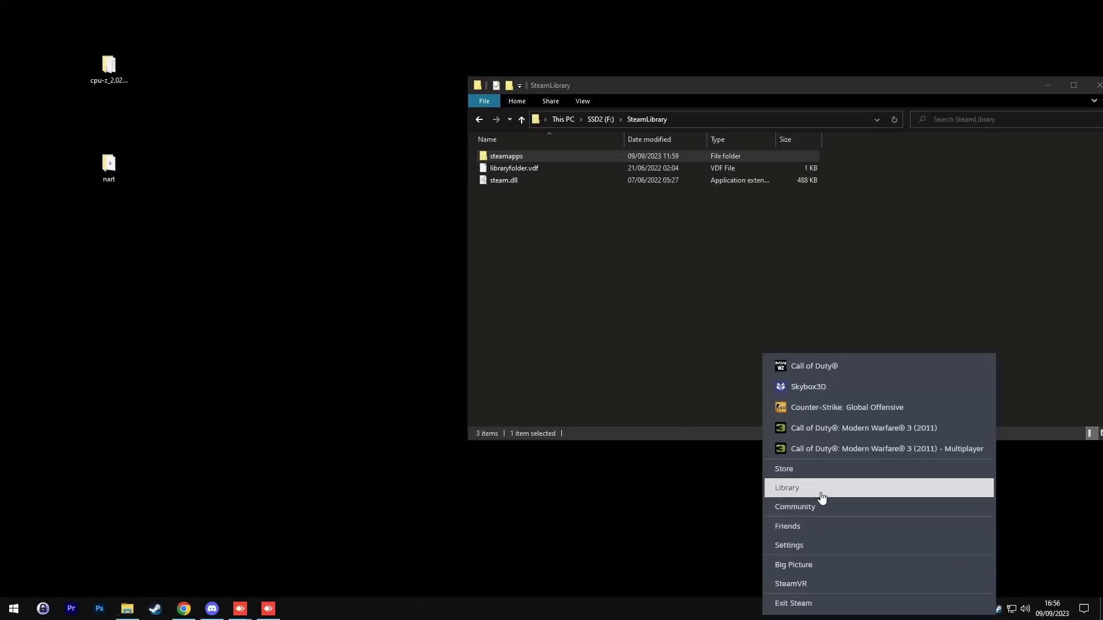
Browse to Counter-Strike: Global Offensive's install folder from Properties > Installed Files
{"action": "left_click", "coordinate": [820, 494]}
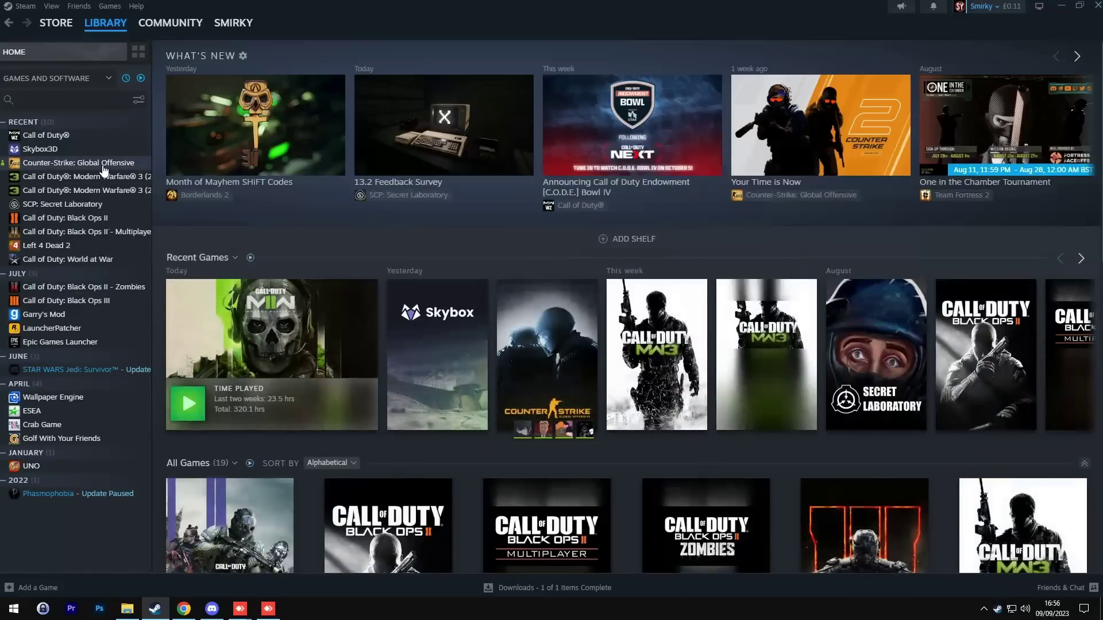
{"action": "right_click", "coordinate": [102, 164]}
{"action": "left_click", "coordinate": [142, 254]}
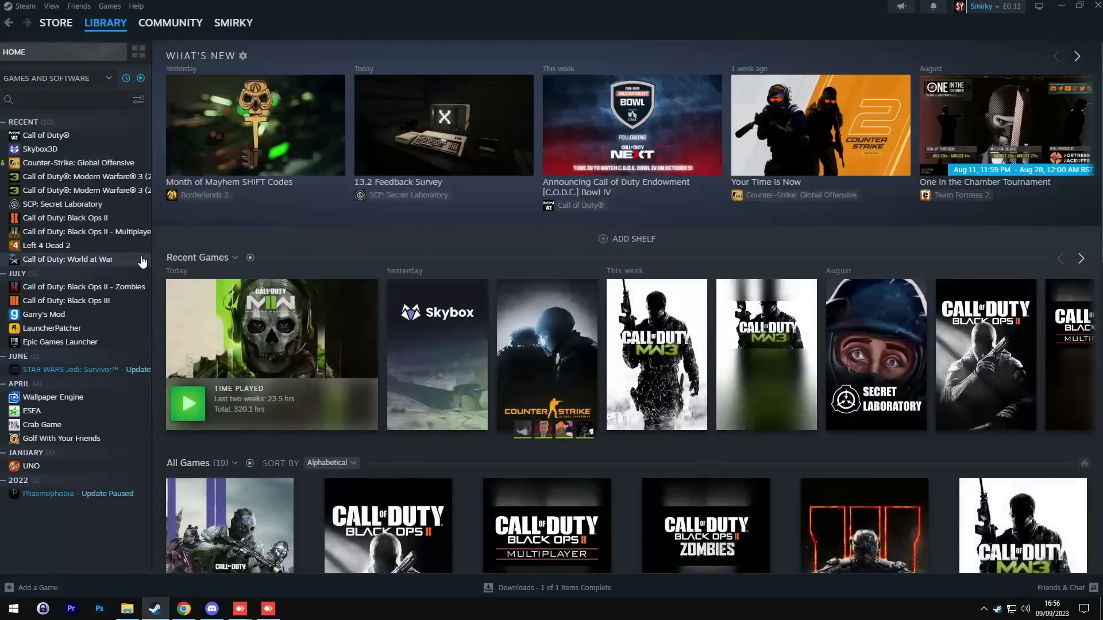
{"action": "left_click", "coordinate": [389, 252]}
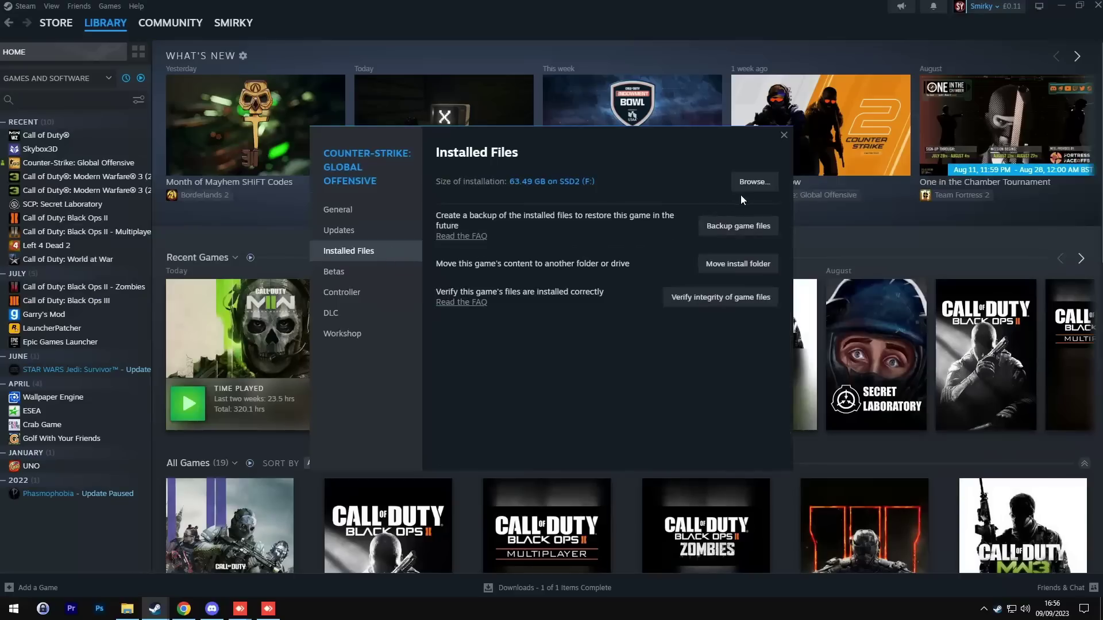
{"action": "left_click", "coordinate": [753, 182]}
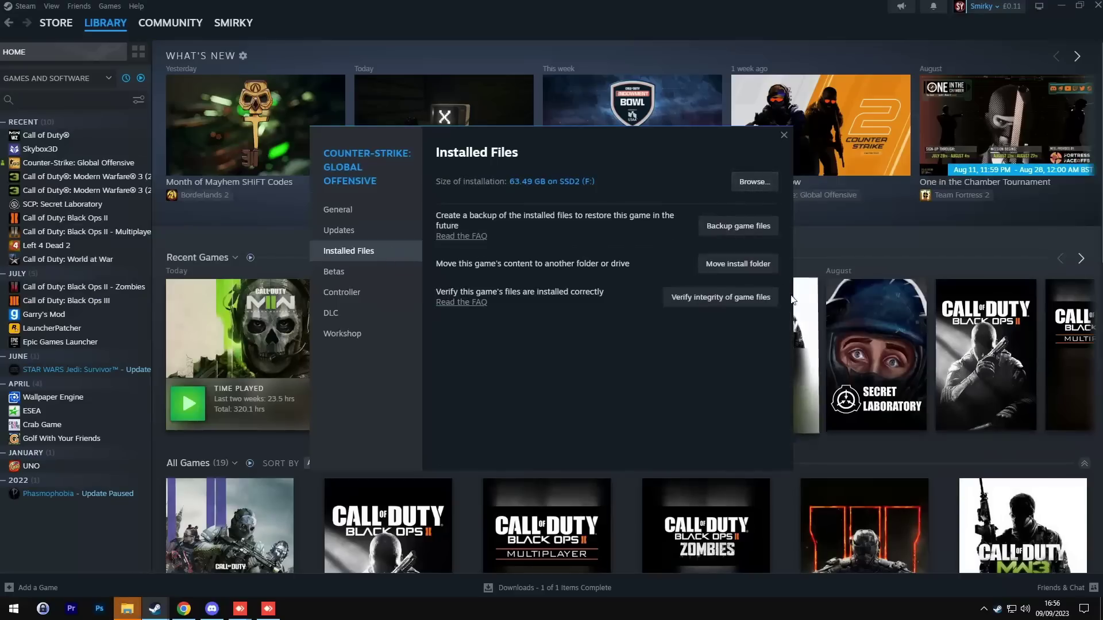
Centre the game folder window and navigate into game\bin\win64
{"action": "mouse_move", "coordinate": [127, 608]}
{"action": "left_click", "coordinate": [157, 591]}
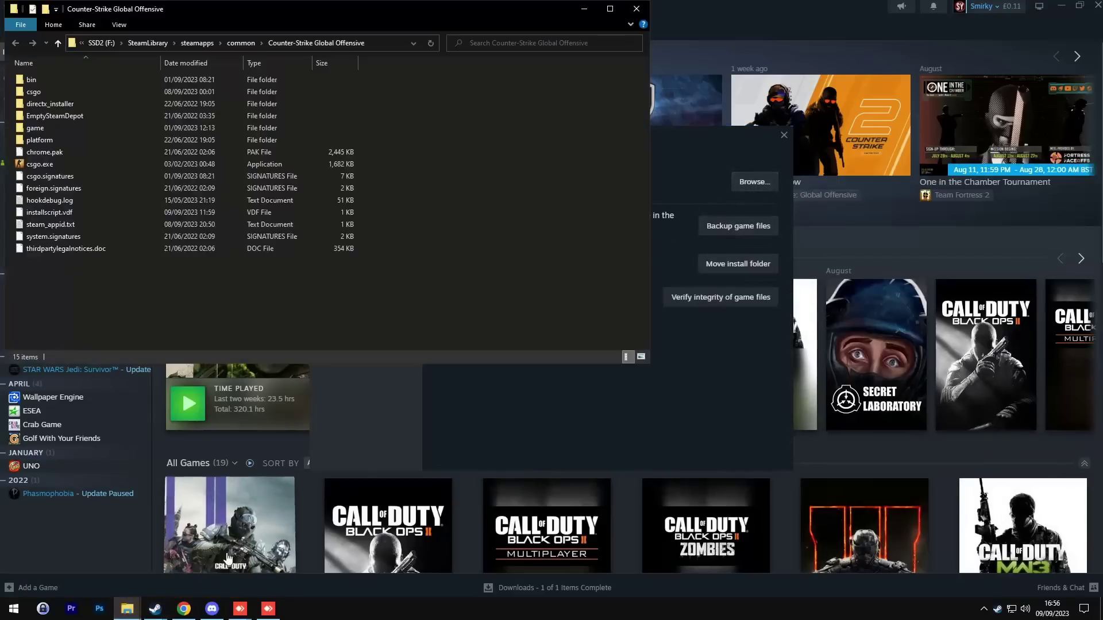
{"action": "left_click_drag", "start_coordinate": [213, 20], "coordinate": [475, 128]}
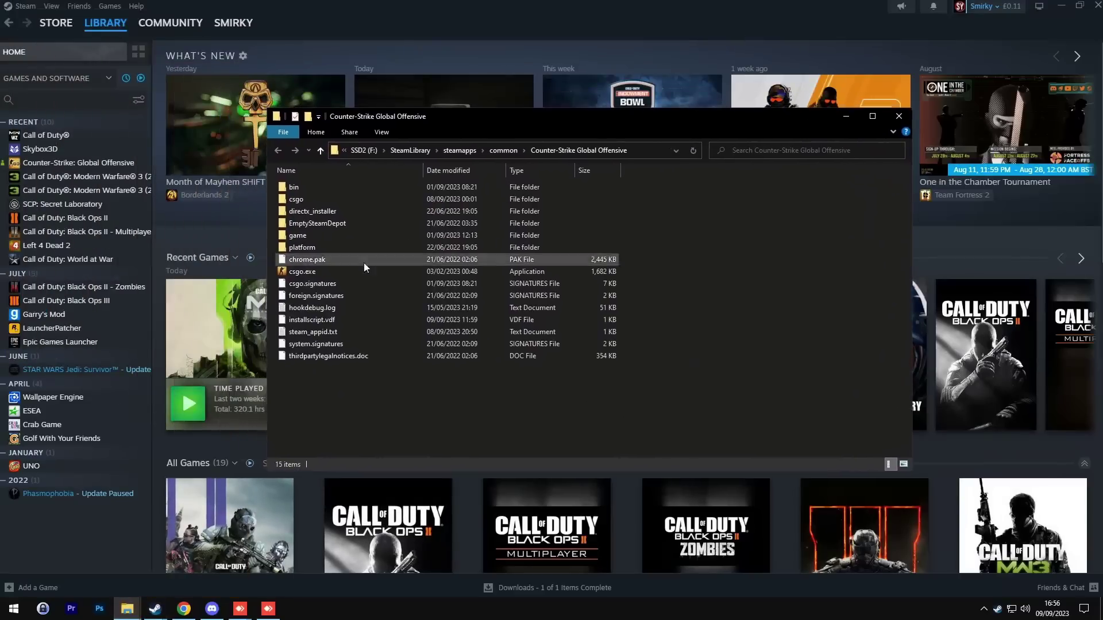
{"action": "double_click", "coordinate": [298, 235]}
{"action": "double_click", "coordinate": [302, 189]}
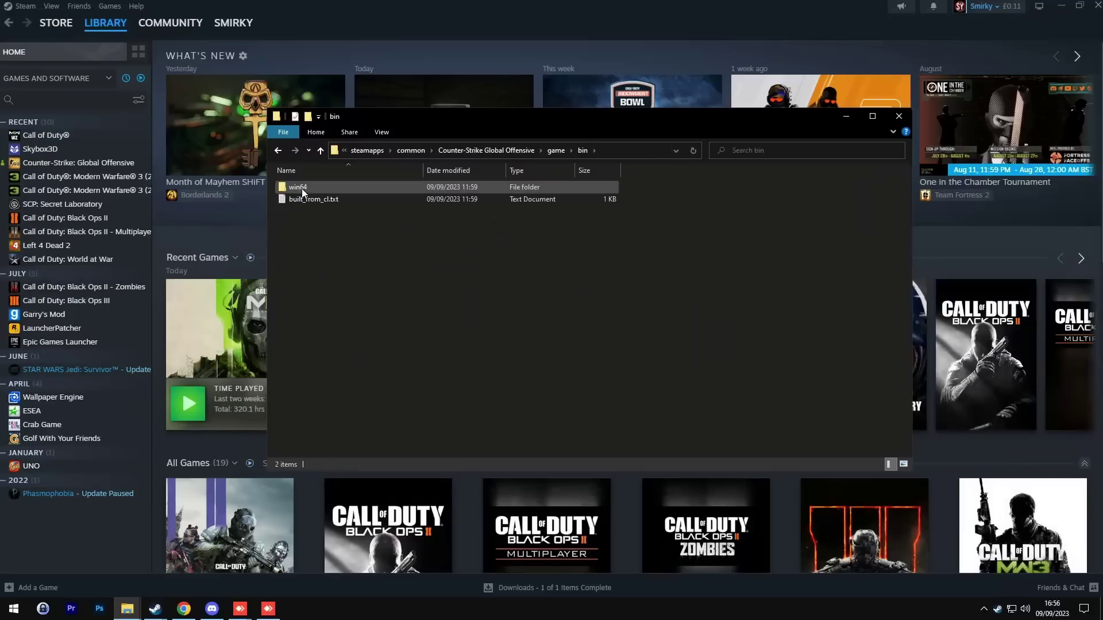
{"action": "double_click", "coordinate": [302, 188]}
Tick Disable full-screen optimisations in cs2.exe's Compatibility properties
{"action": "right_click", "coordinate": [282, 279]}
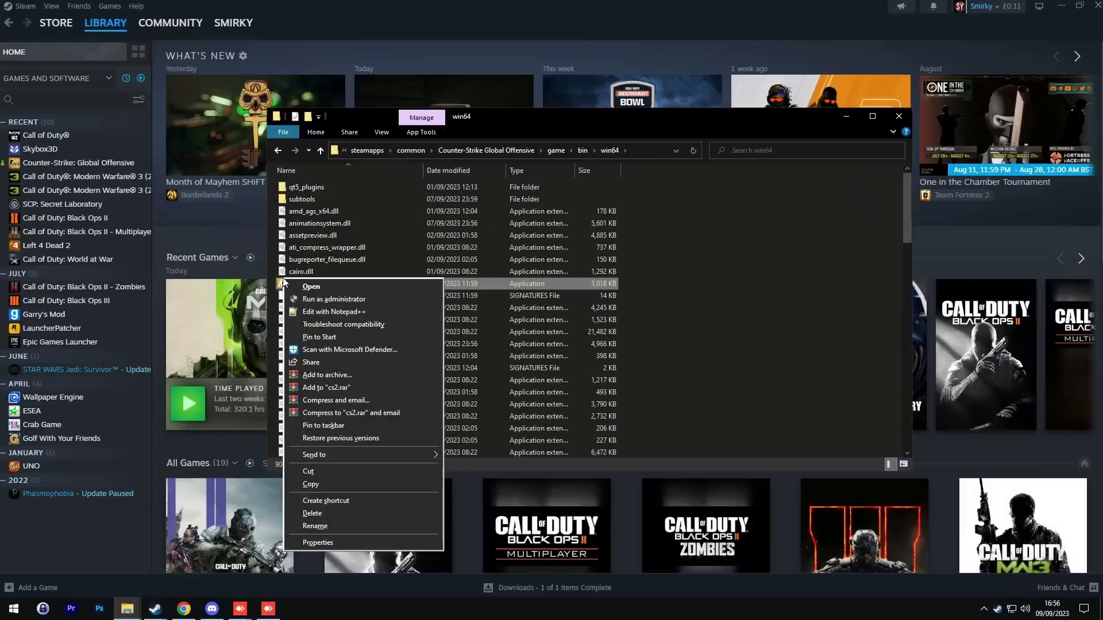
{"action": "left_click", "coordinate": [282, 281]}
{"action": "right_click", "coordinate": [309, 288]}
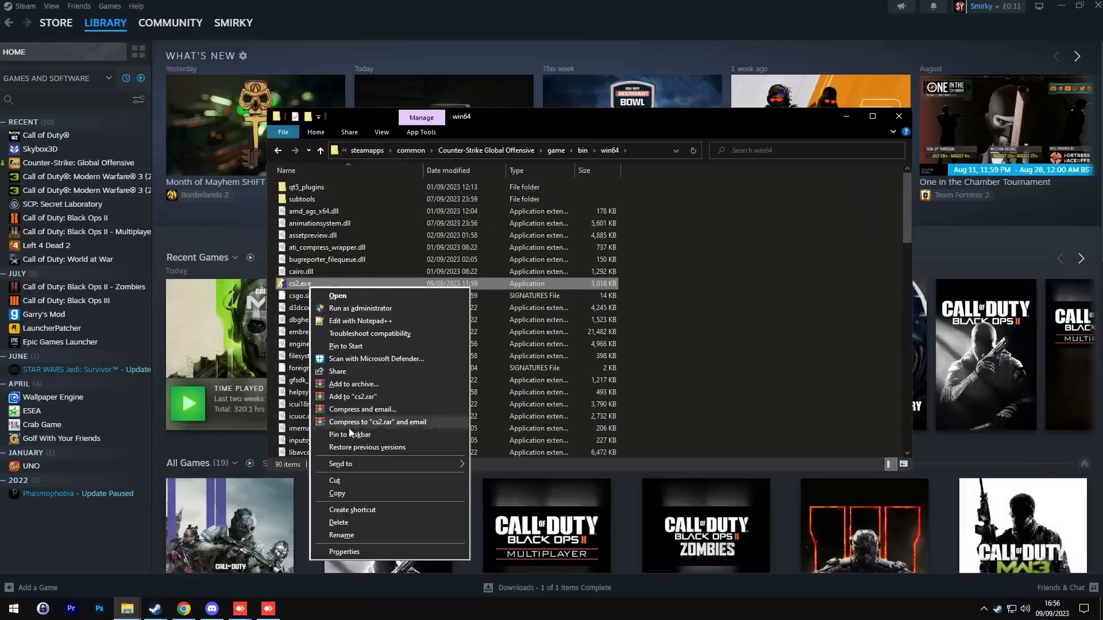
{"action": "left_click", "coordinate": [343, 554]}
{"action": "left_click", "coordinate": [425, 321]}
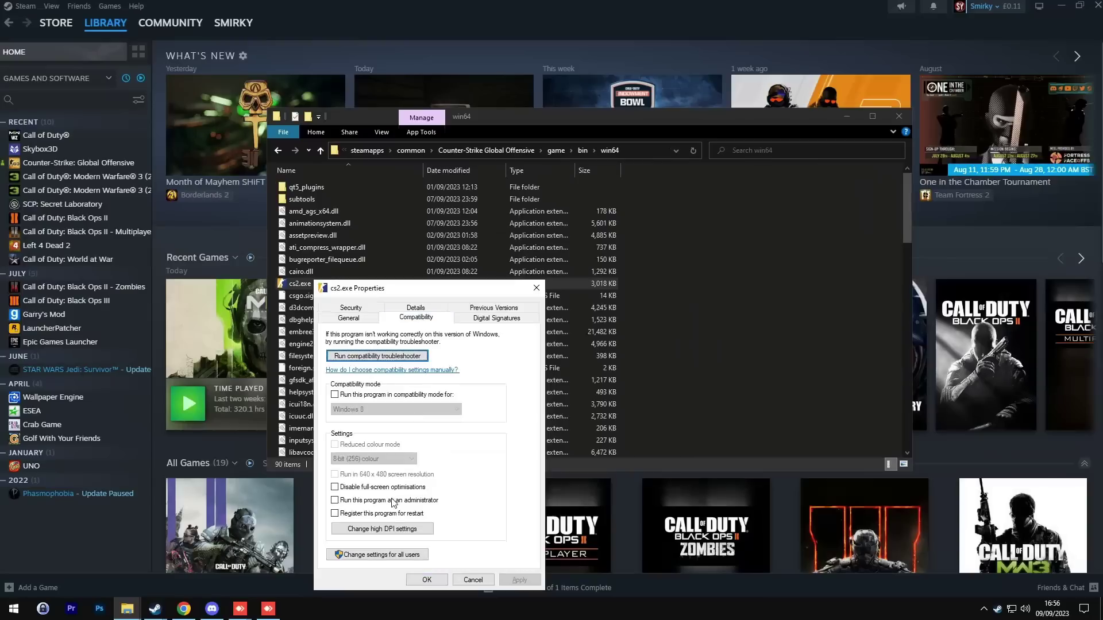
{"action": "left_click", "coordinate": [390, 491]}
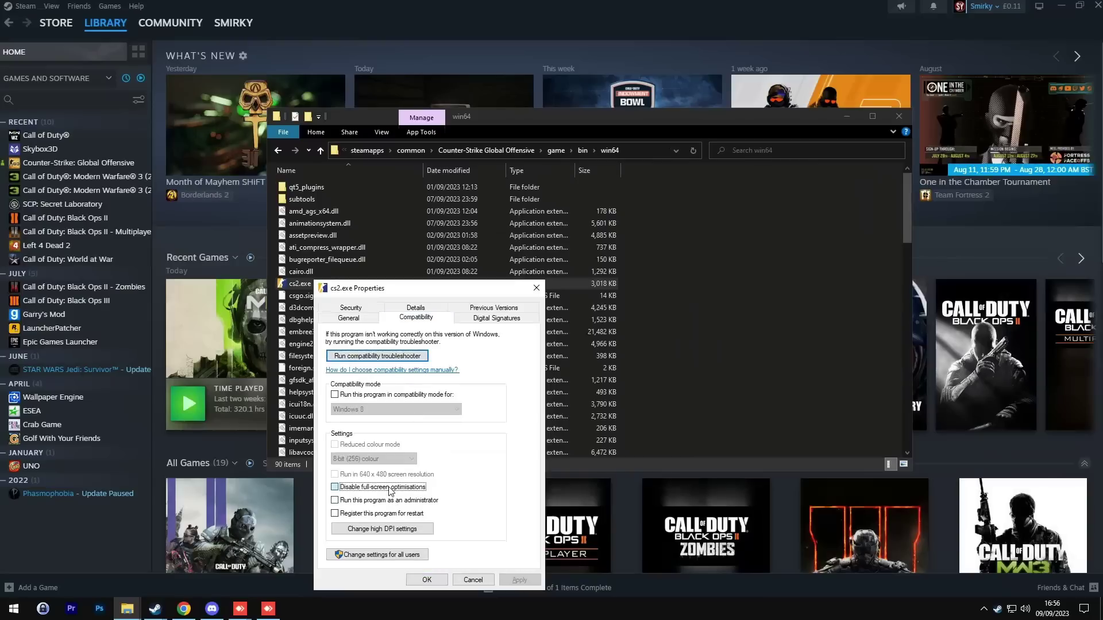
{"action": "left_click", "coordinate": [390, 491]}
Override high DPI scaling behaviour for cs2.exe and apply the compatibility changes
{"action": "left_click", "coordinate": [409, 531]}
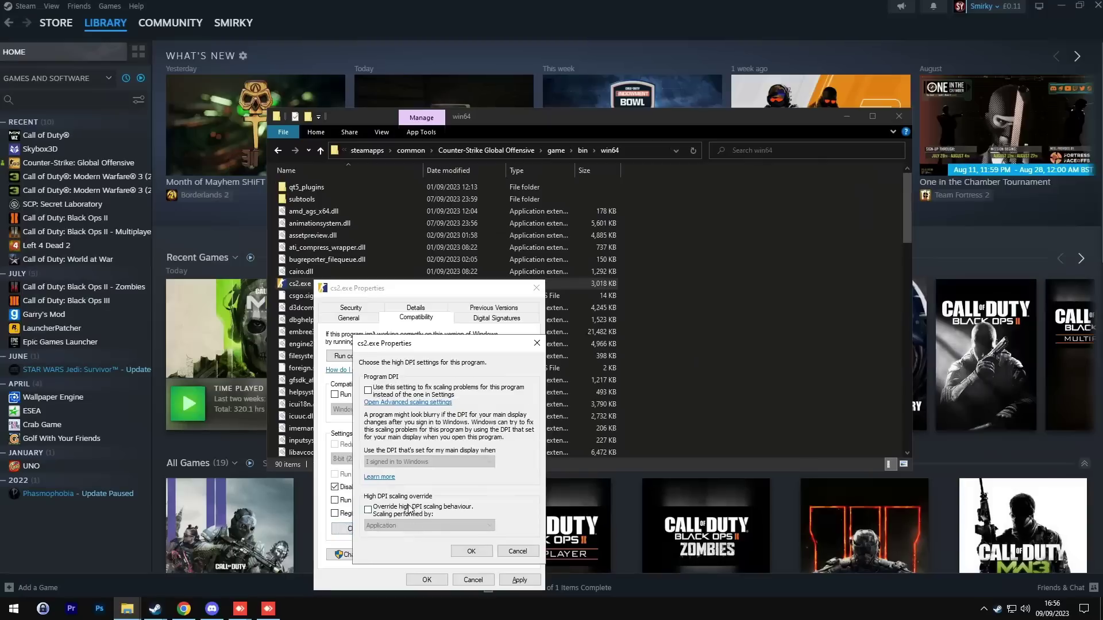
{"action": "left_click", "coordinate": [410, 508]}
{"action": "left_click", "coordinate": [472, 552]}
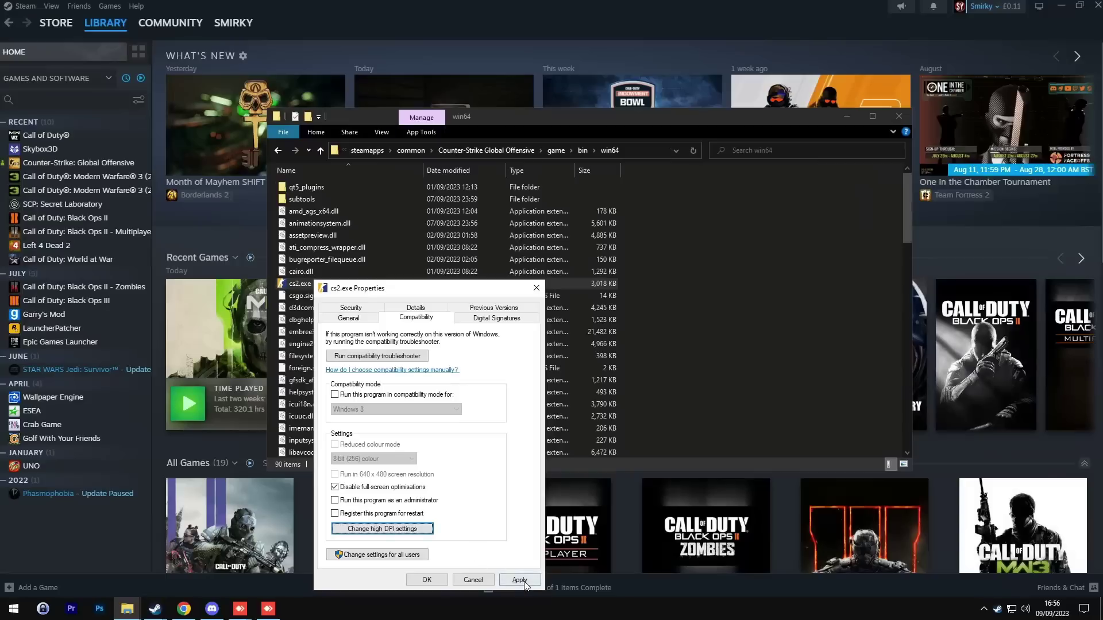
{"action": "left_click", "coordinate": [519, 580]}
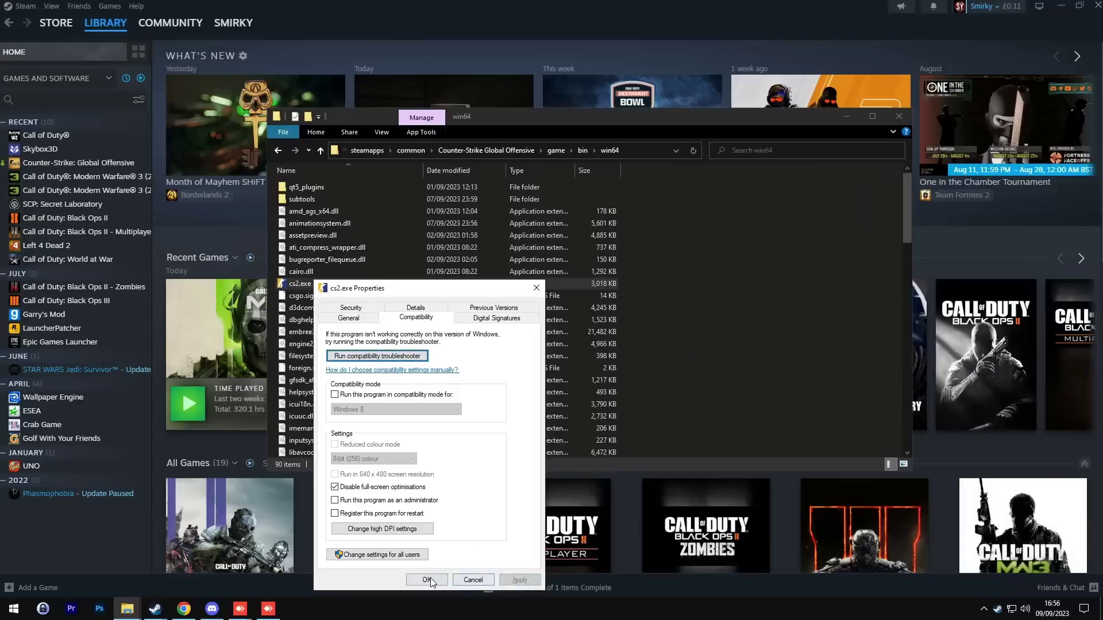
{"action": "left_click", "coordinate": [426, 579]}
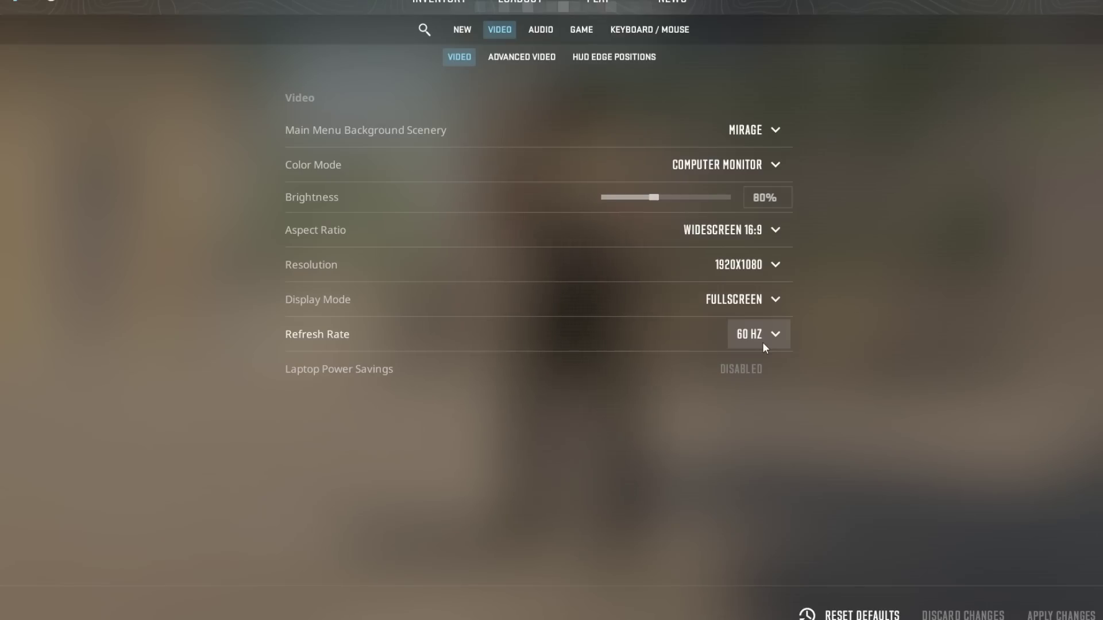
{"action": "left_click", "coordinate": [781, 334]}
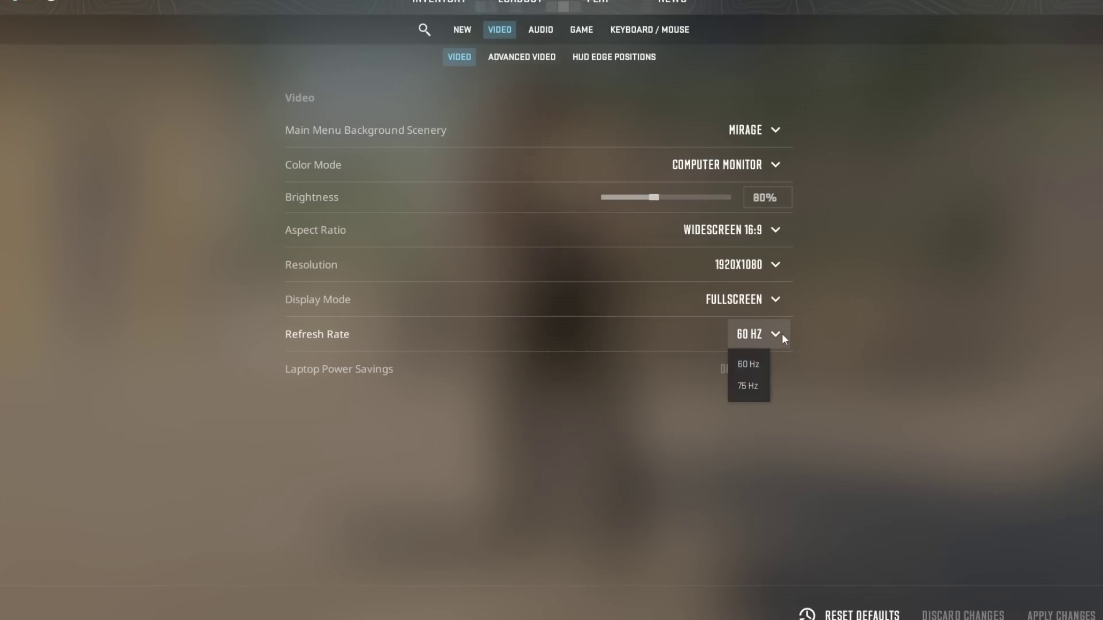
{"action": "left_click", "coordinate": [764, 365]}
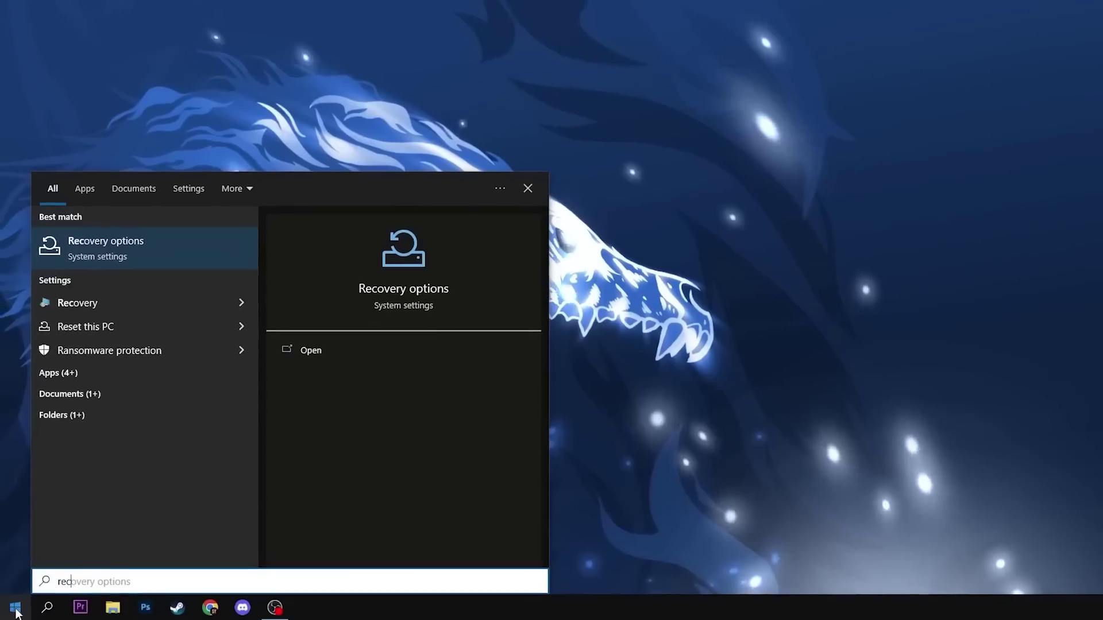
Restart via Recovery's advanced start-up into Troubleshoot > Advanced options > UEFI Firmware Settings
{"action": "key", "text": "Return"}
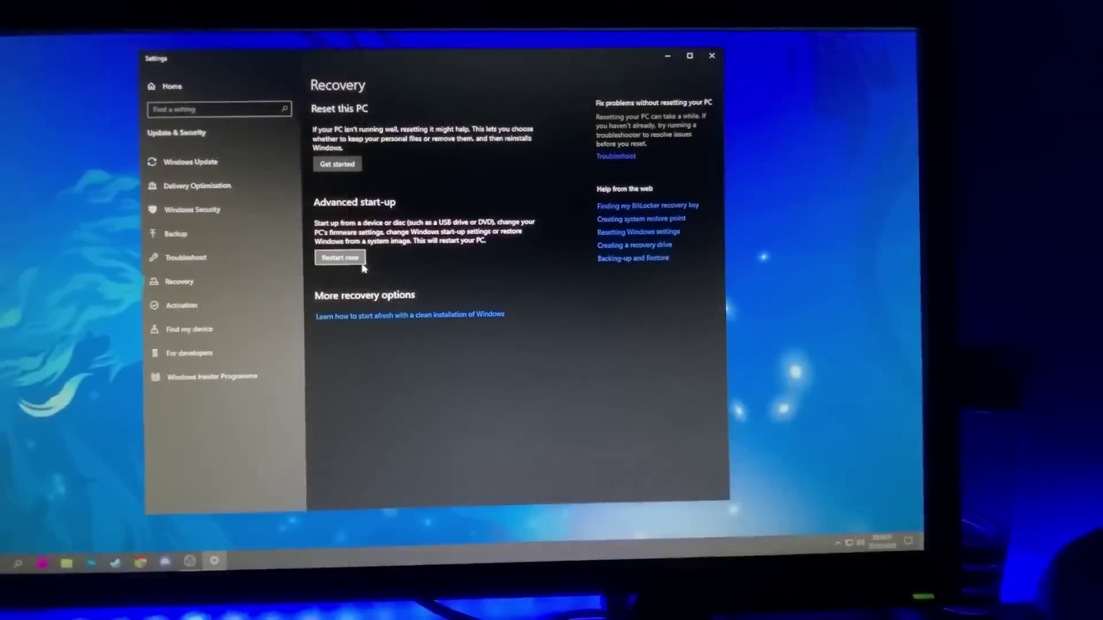
{"action": "left_click", "coordinate": [383, 257]}
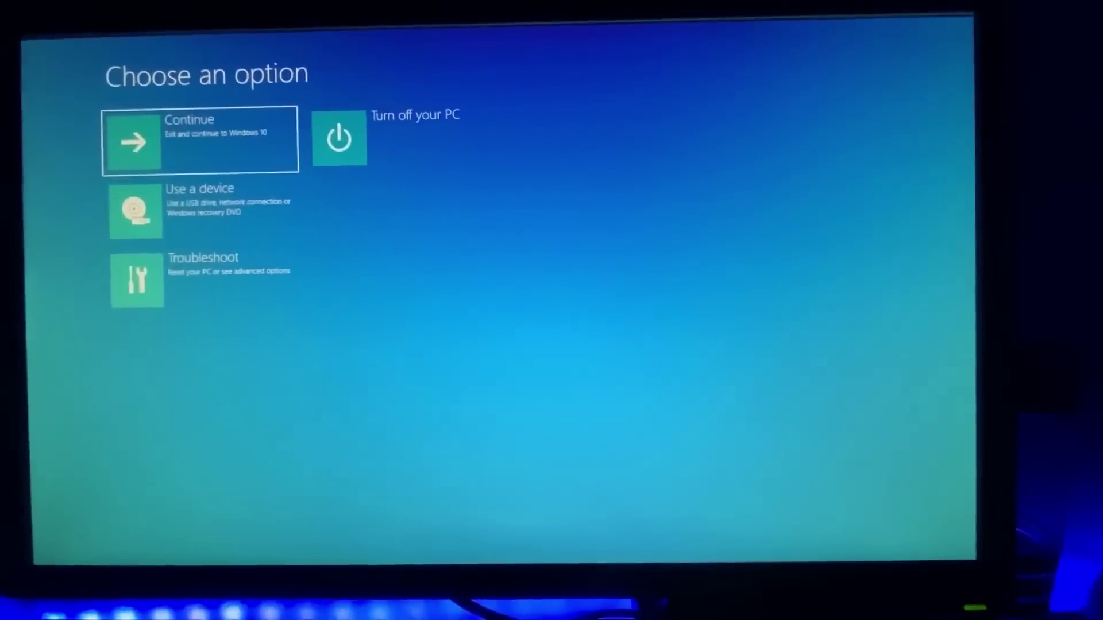
{"action": "left_click", "coordinate": [258, 282]}
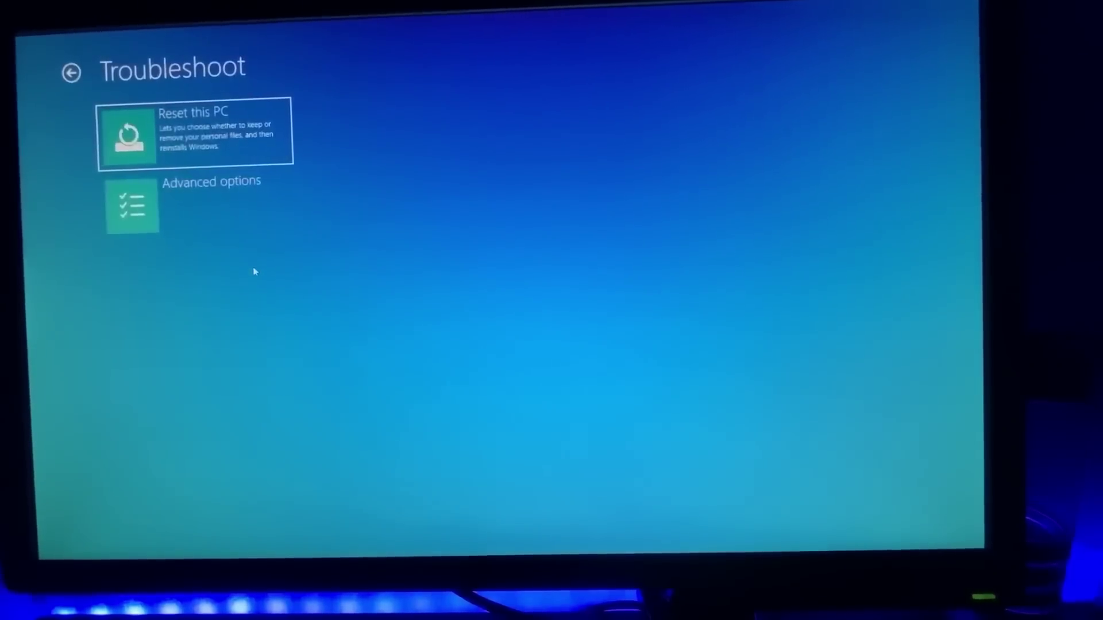
{"action": "left_click", "coordinate": [242, 217]}
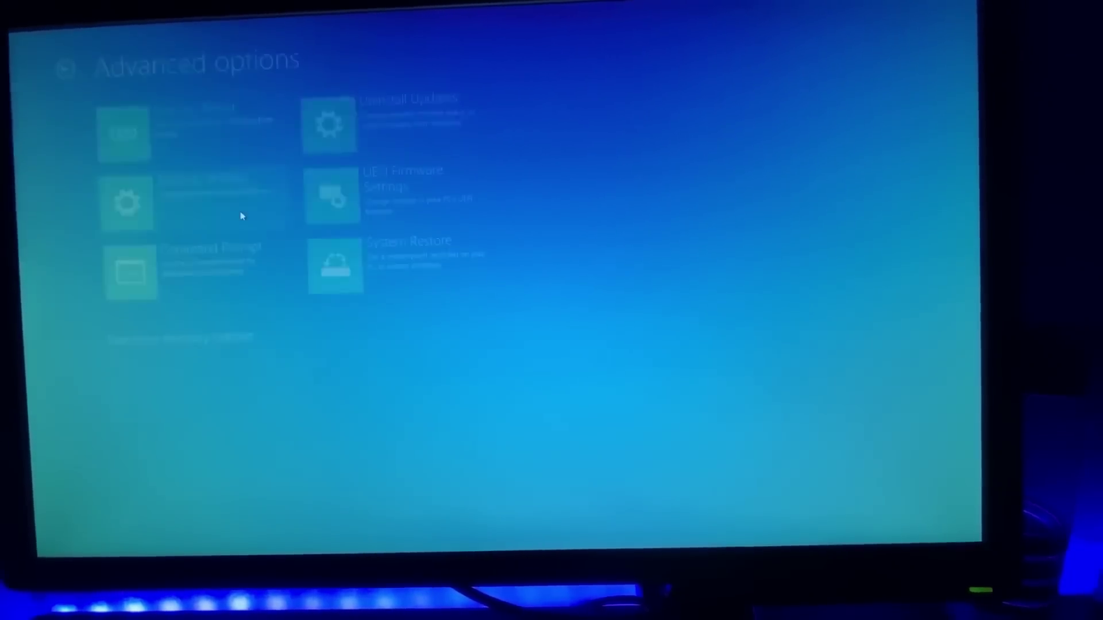
{"action": "left_click", "coordinate": [399, 202]}
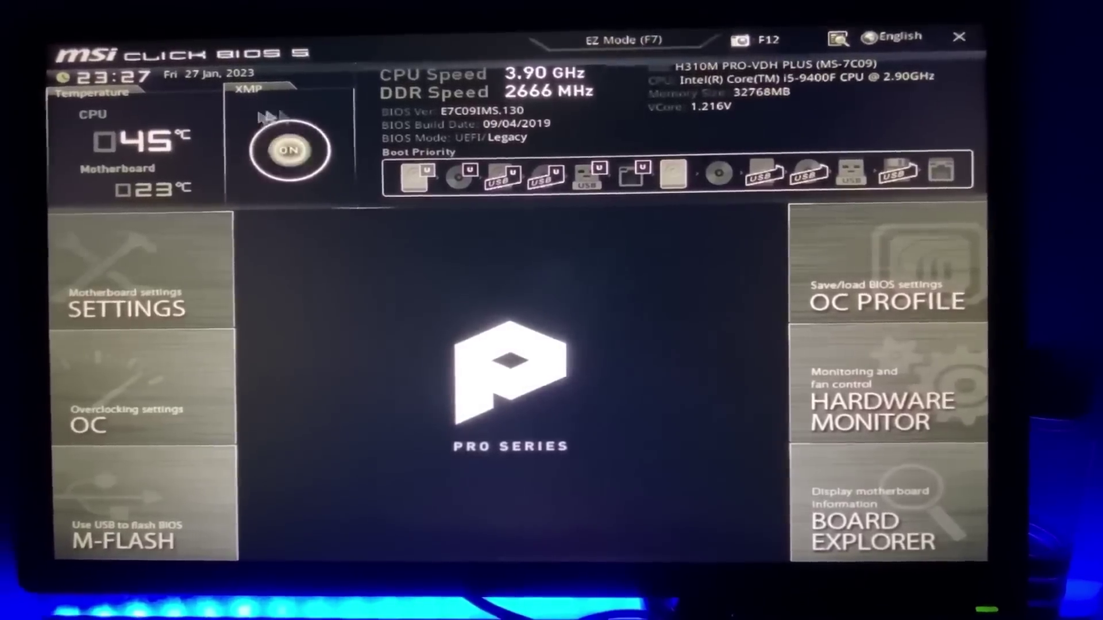
Open the motherboard SETTINGS page in Click BIOS 5, leaving XMP on
{"action": "left_click", "coordinate": [187, 246]}
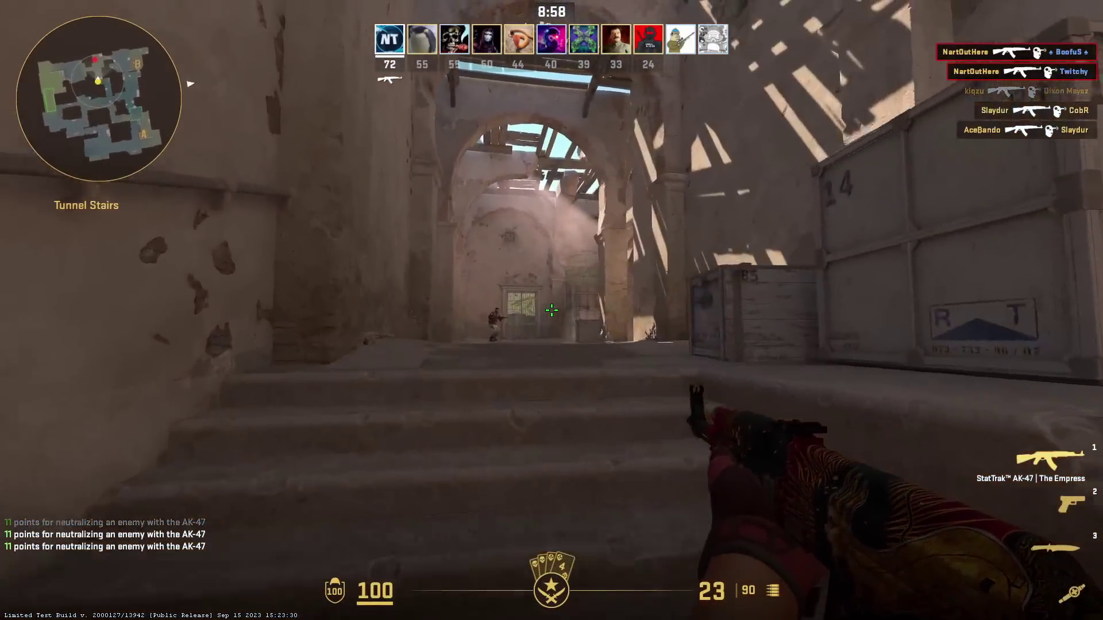
Fire the AK-47 at enemies near the tunnel stairs and at Mid Doors
{"action": "left_click", "coordinate": [552, 310]}
{"action": "left_click", "coordinate": [551, 310]}
{"action": "left_click", "coordinate": [551, 310]}
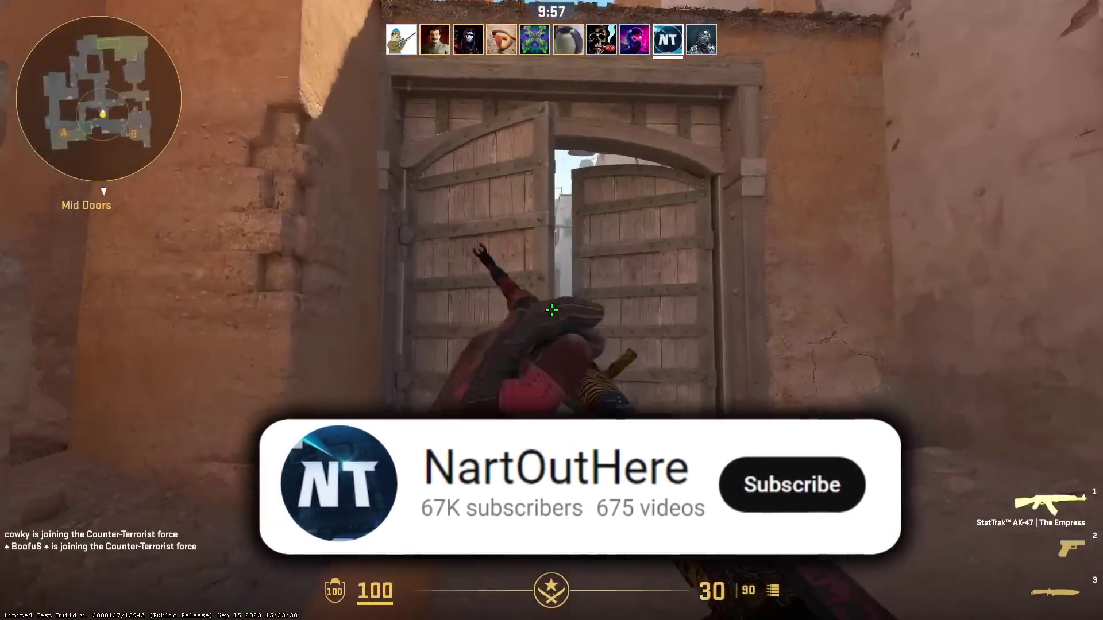
{"action": "left_click", "coordinate": [551, 310]}
{"action": "left_click", "coordinate": [551, 310]}
{"action": "left_click", "coordinate": [552, 310]}
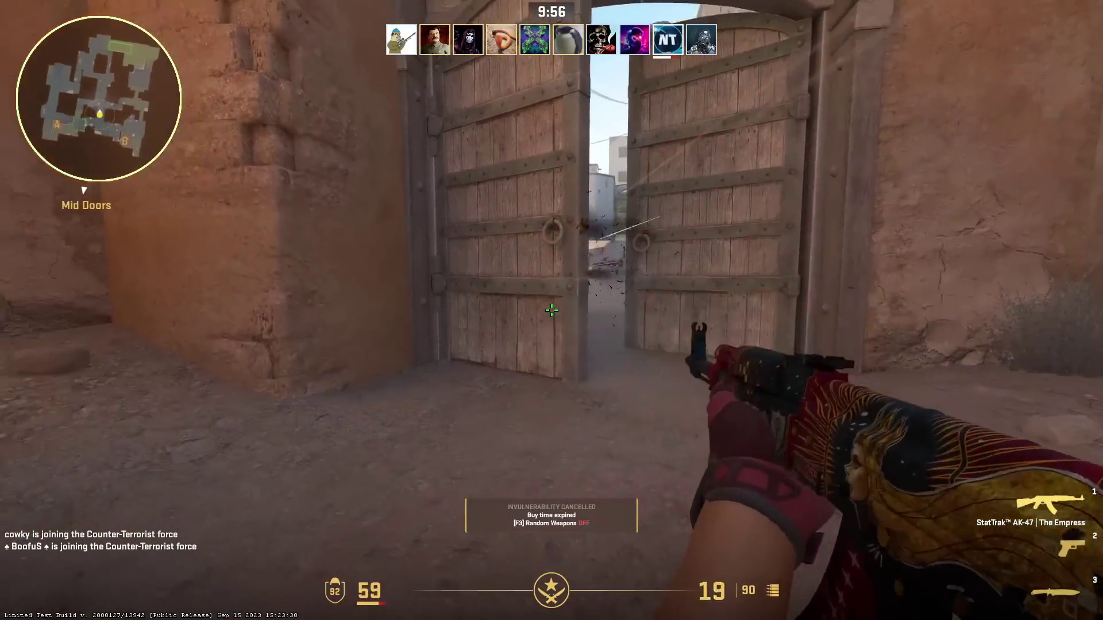